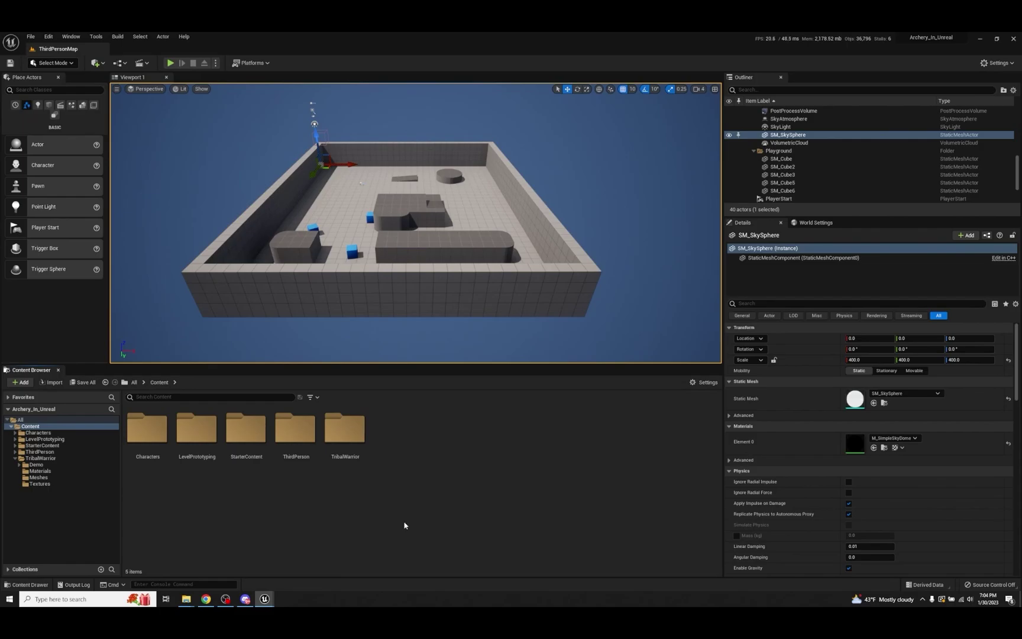
Step: Go to the TribalWarrior Meshes folder and inspect the SK_FuturisticTribalWarrior_AllMergedC skeletal mesh in its editor
key(alt+Right)
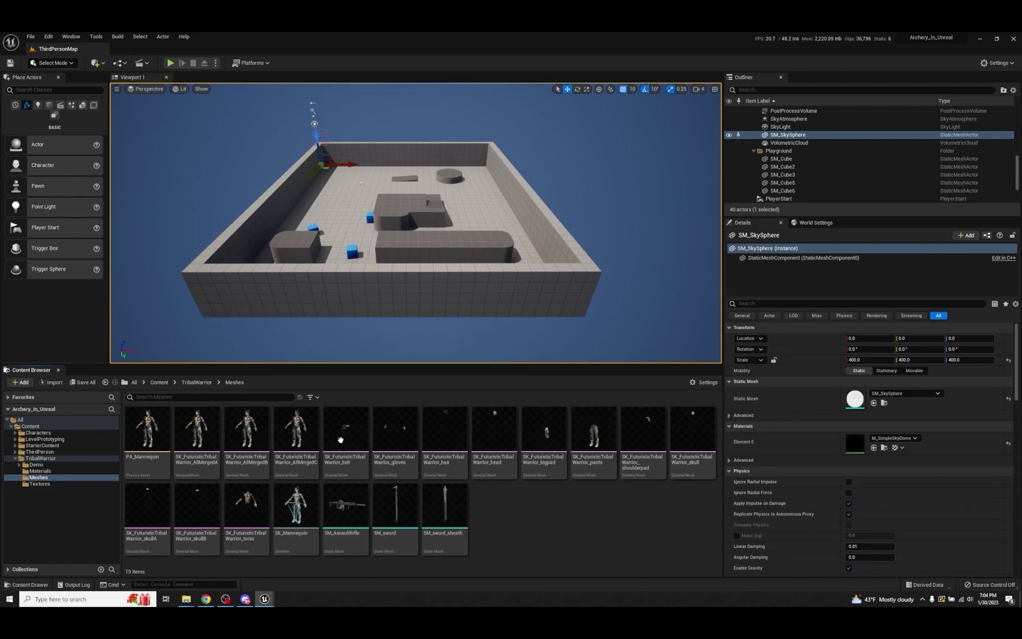
mouse_move(372, 525)
double_click(296, 418)
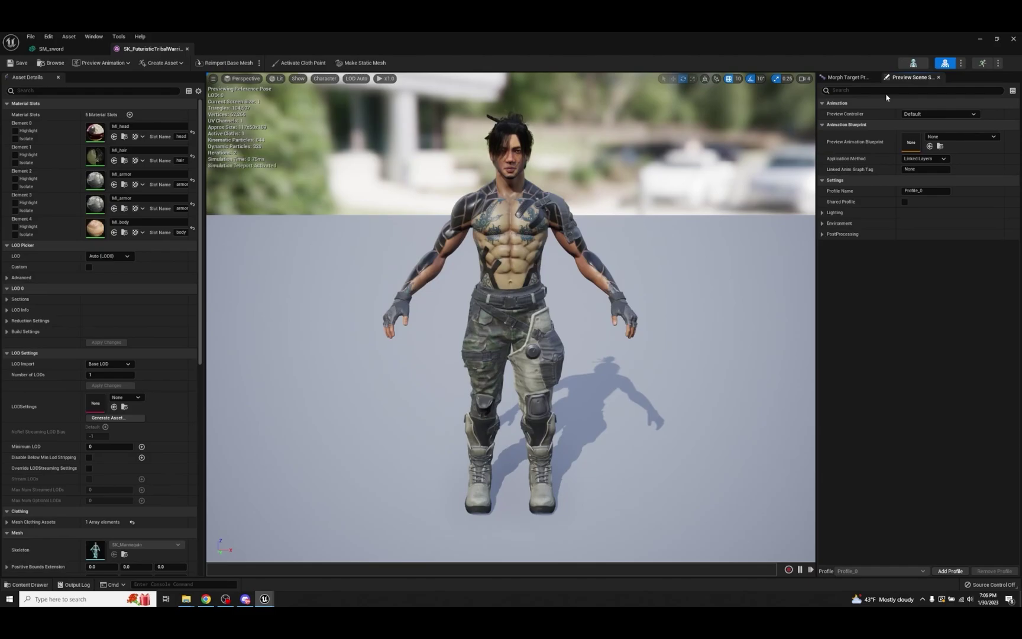
click(980, 39)
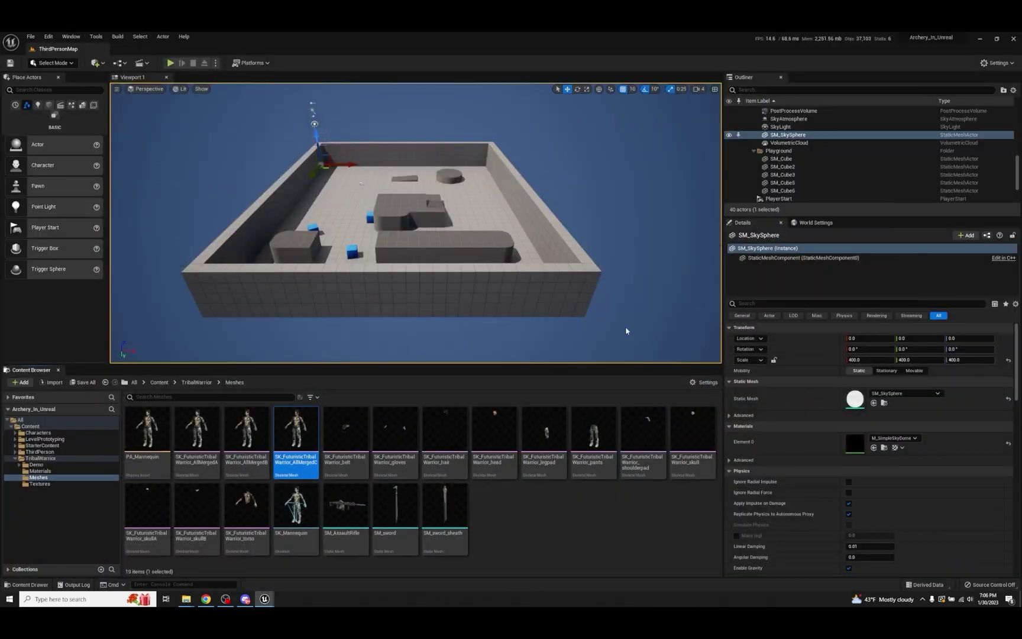
Step: Export the SK_FuturisticTribalWarrior_AllMergedC skeletal mesh to the Desktop as an FBX file with FBX 2020 compatibility
right_click(304, 427)
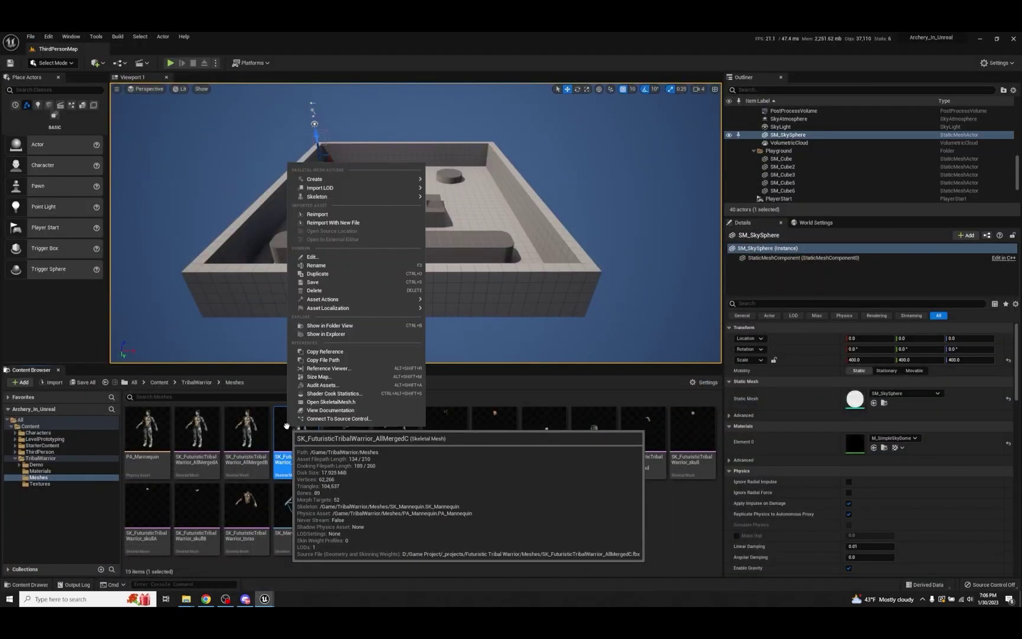
mouse_move(331, 298)
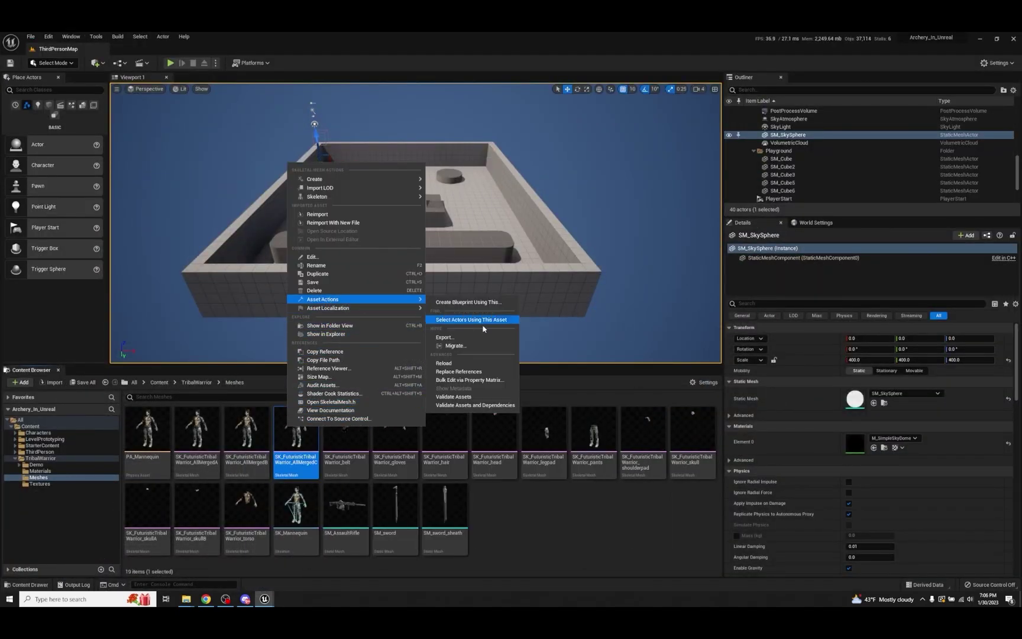
click(459, 338)
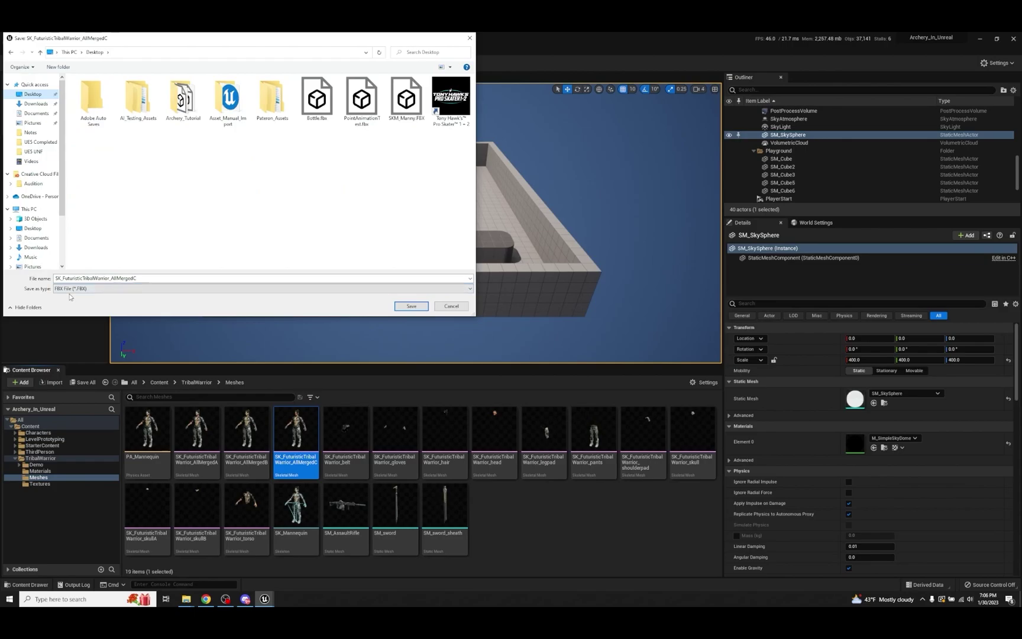
click(411, 305)
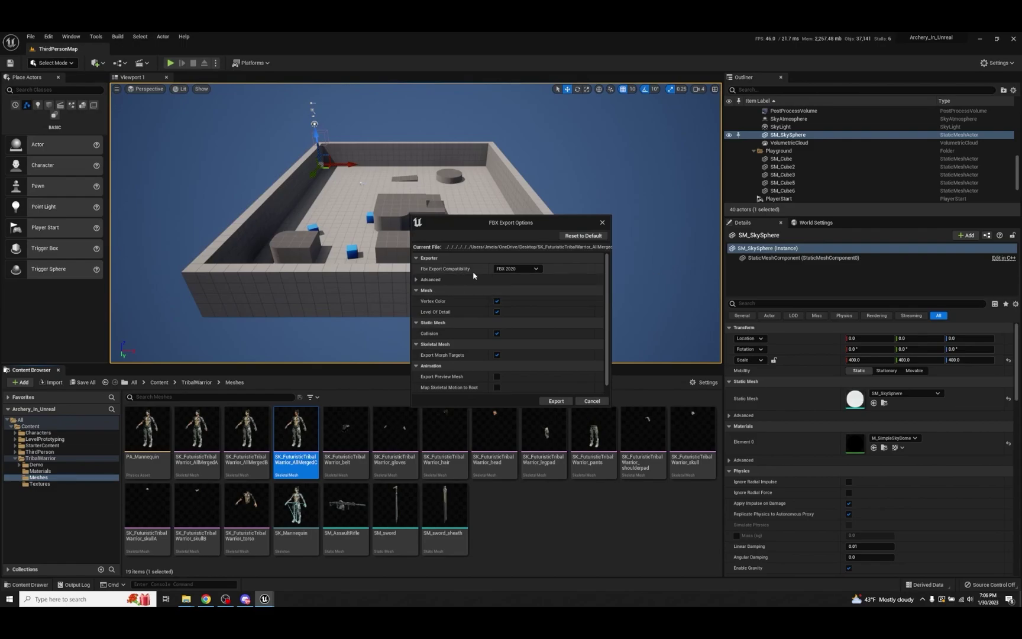
click(530, 270)
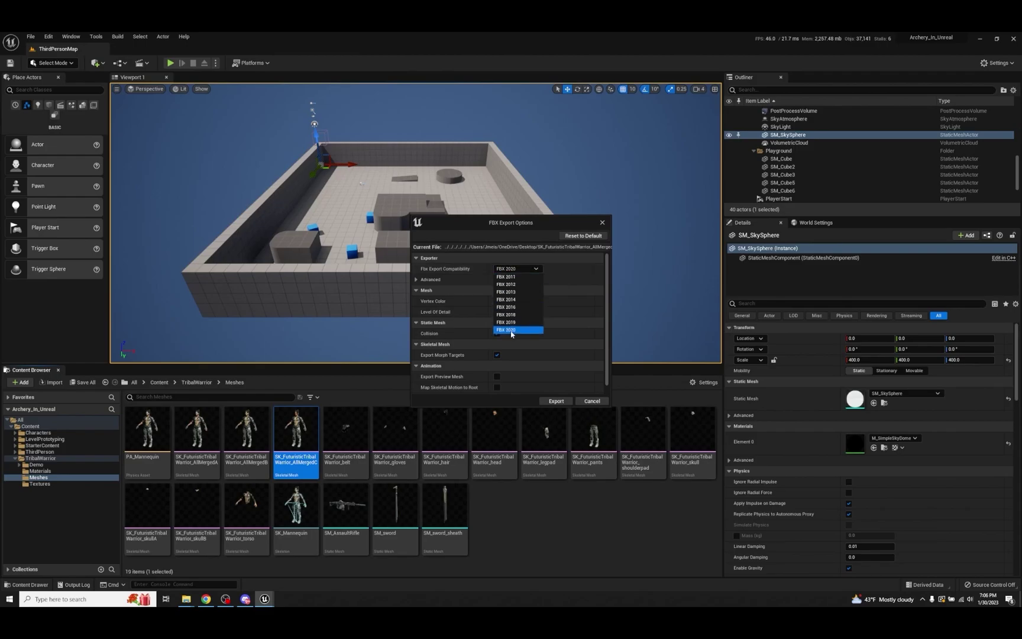
click(517, 292)
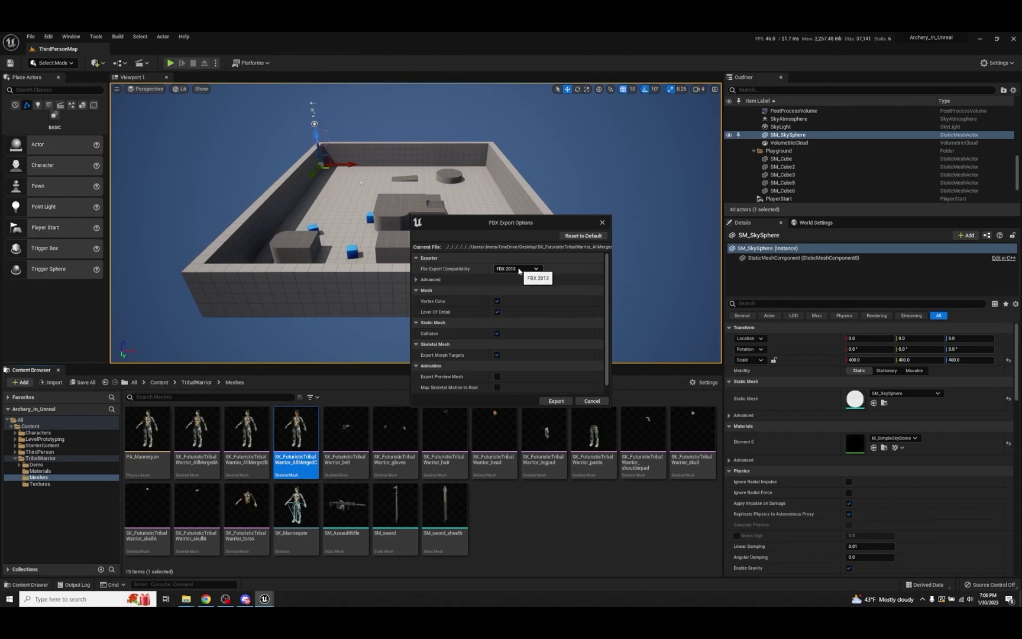
click(519, 269)
click(499, 331)
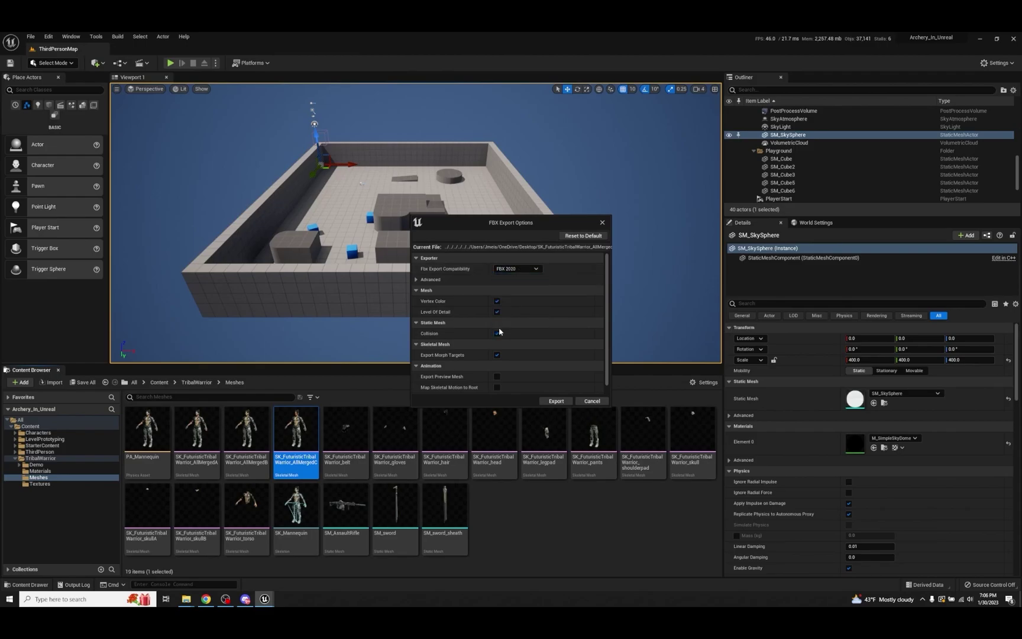
scroll(500, 334, down, 1)
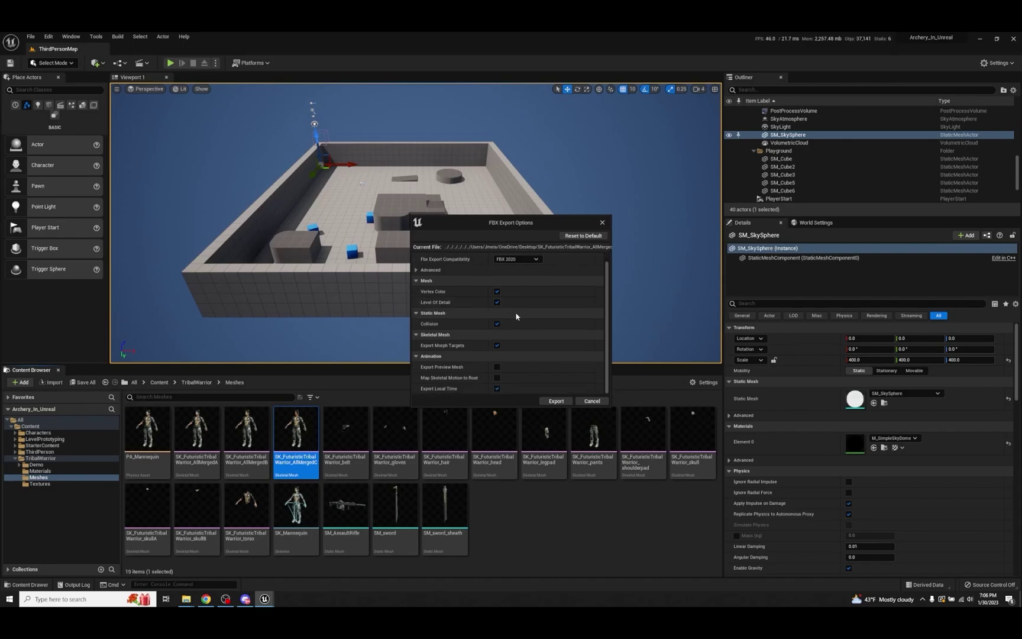
click(556, 401)
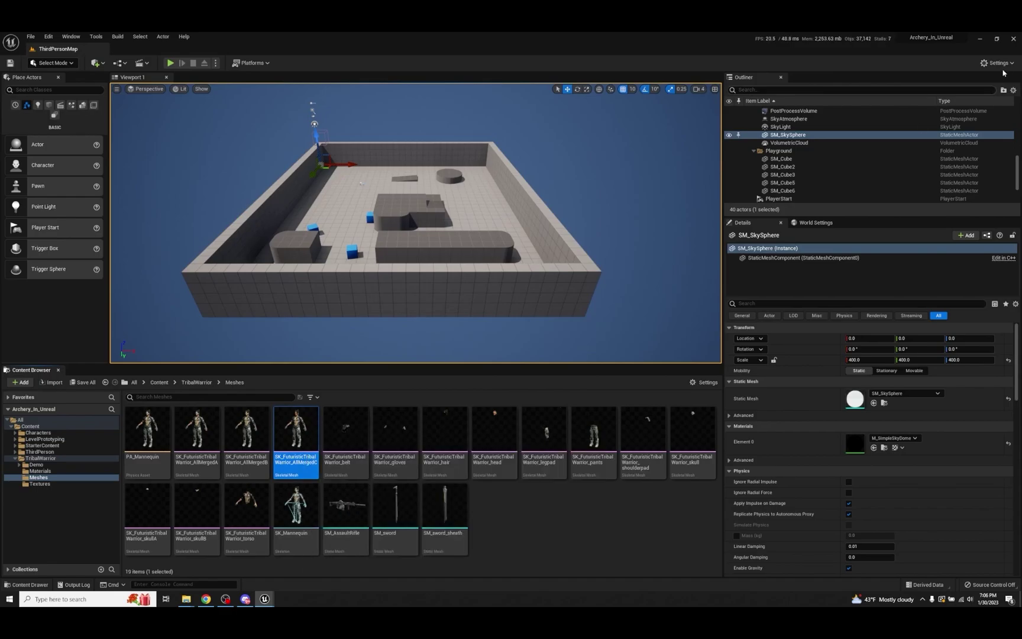
Step: Switch to Blender and inspect the armature and body mesh of the exported tribal warrior
click(980, 39)
drag(45, 525, 473, 91)
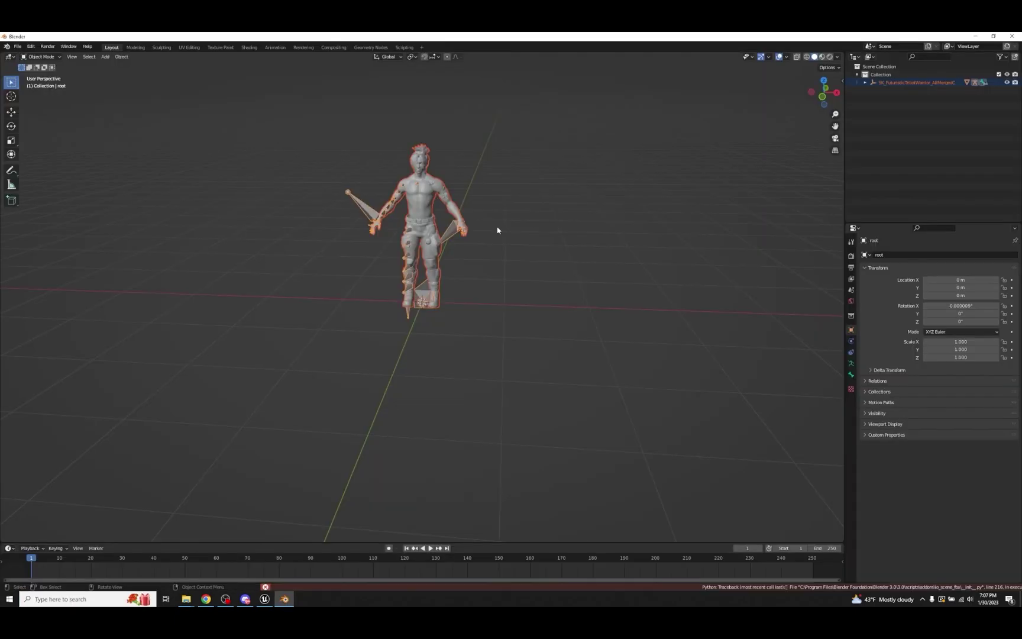
click(458, 227)
key(KP_Decimal)
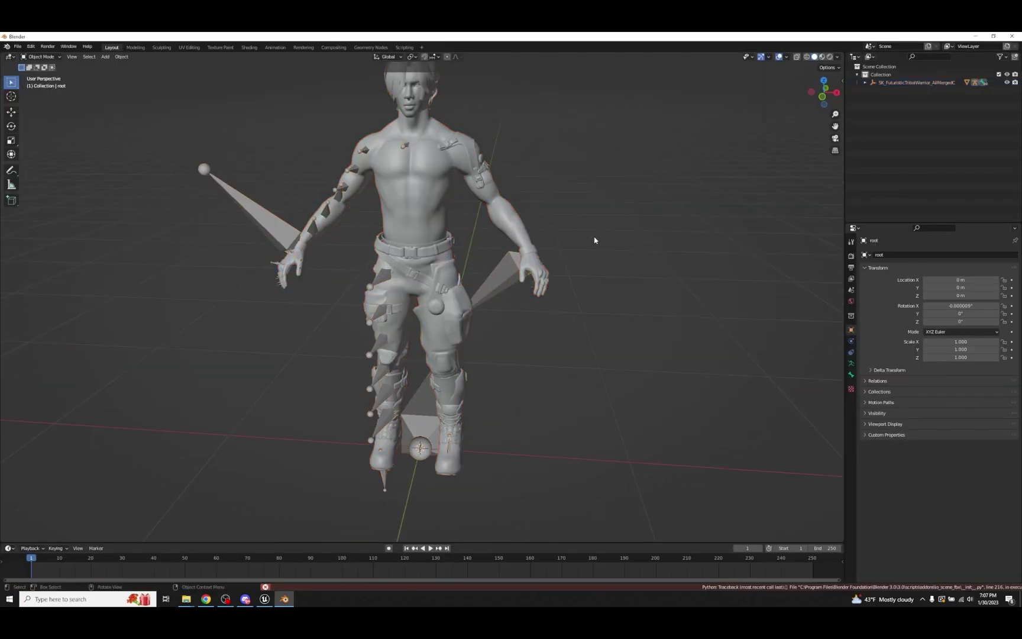
click(251, 217)
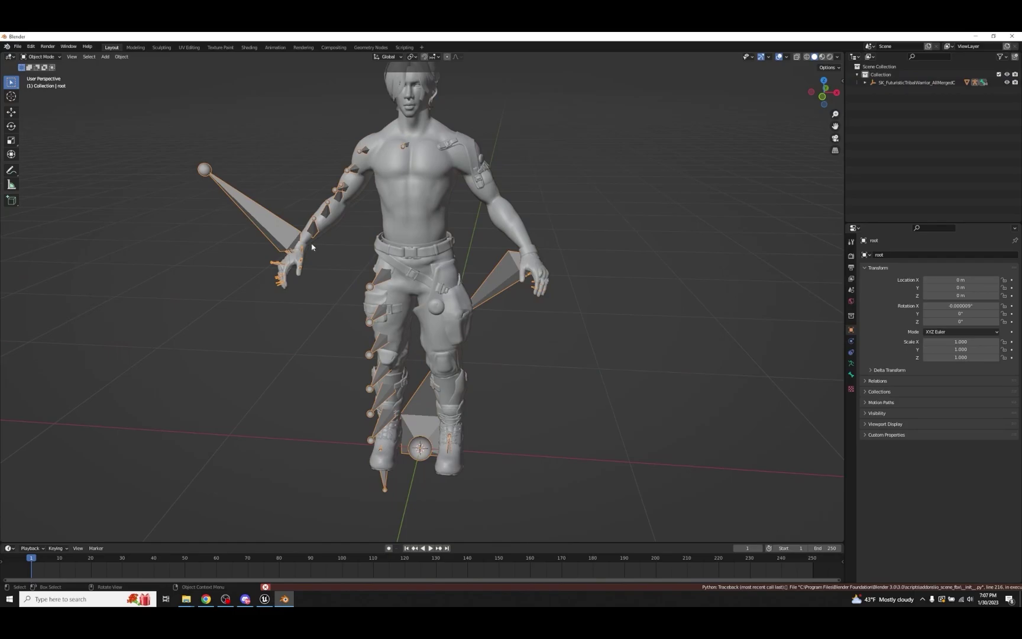
mouse_move(465, 279)
middle_down()
mouse_move(547, 273)
mouse_move(454, 280)
middle_up()
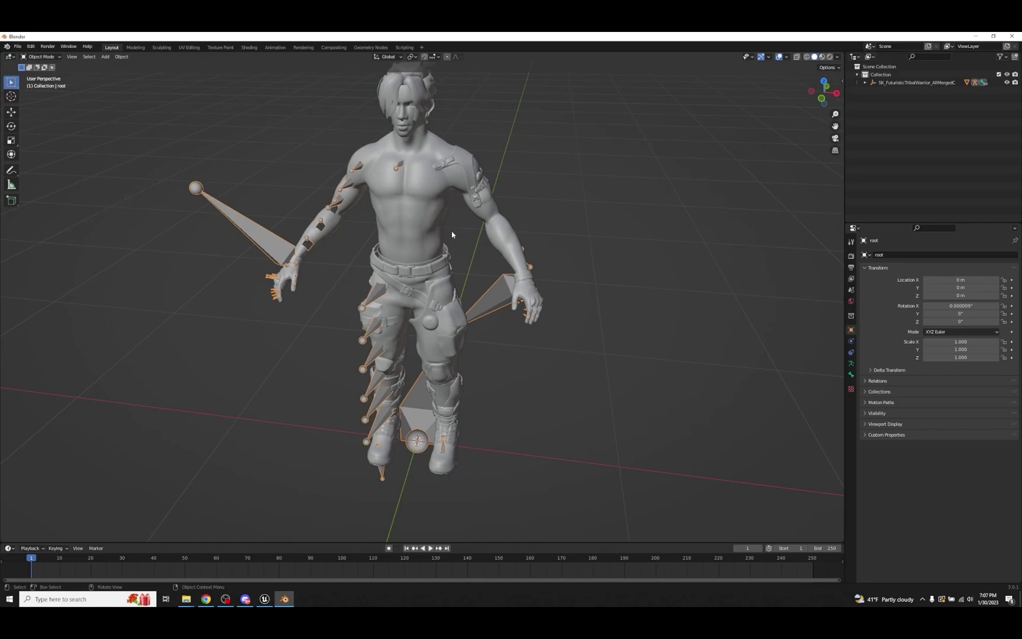
click(402, 222)
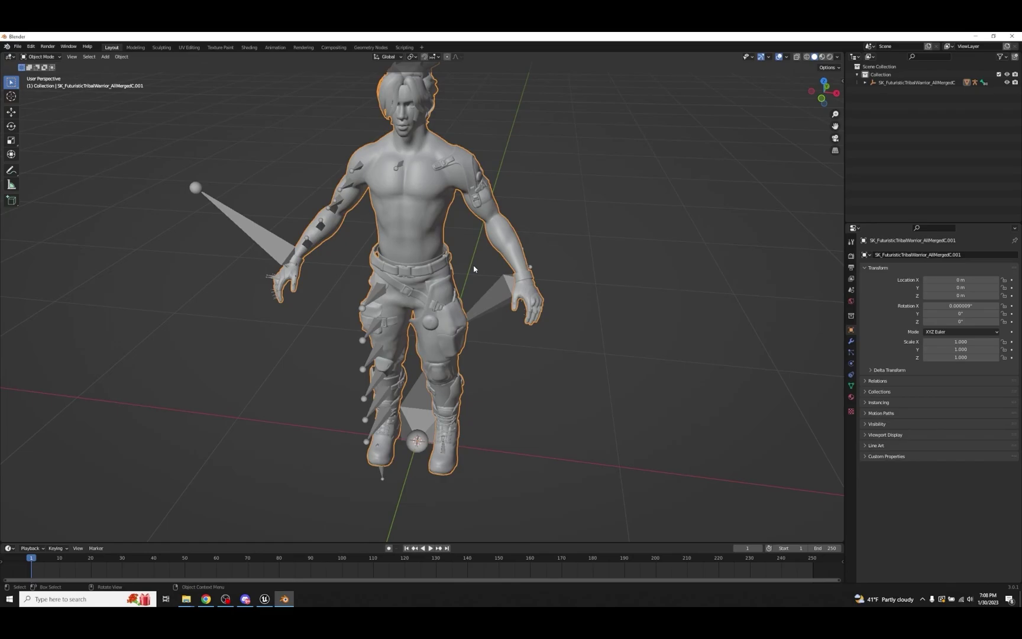
click(565, 349)
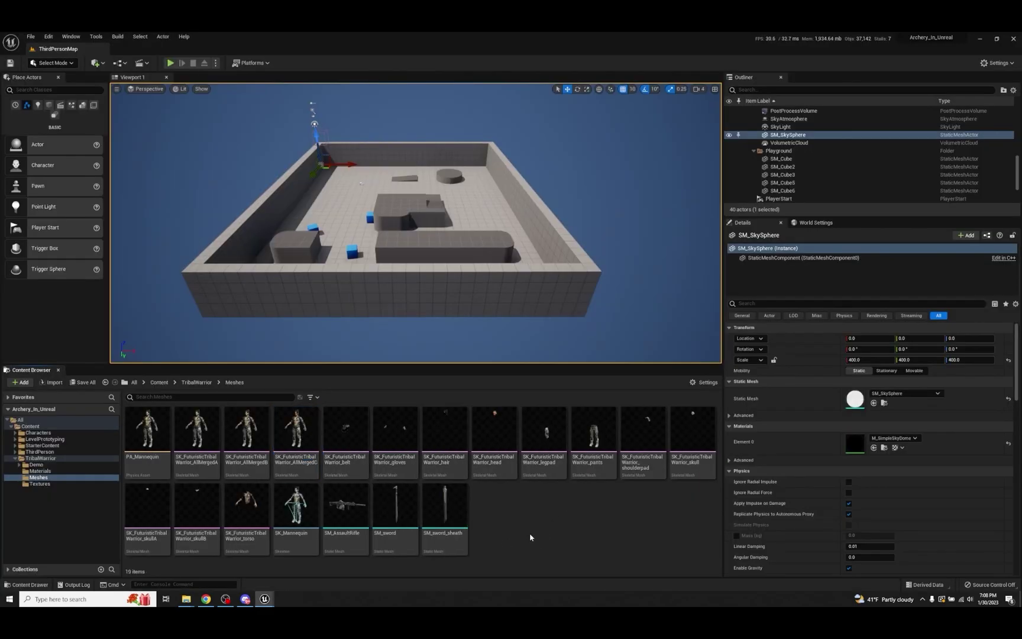
Step: In Unreal Engine, export the SM_AssaultRifle static mesh to the Desktop as an OBJ object file
mouse_move(346, 510)
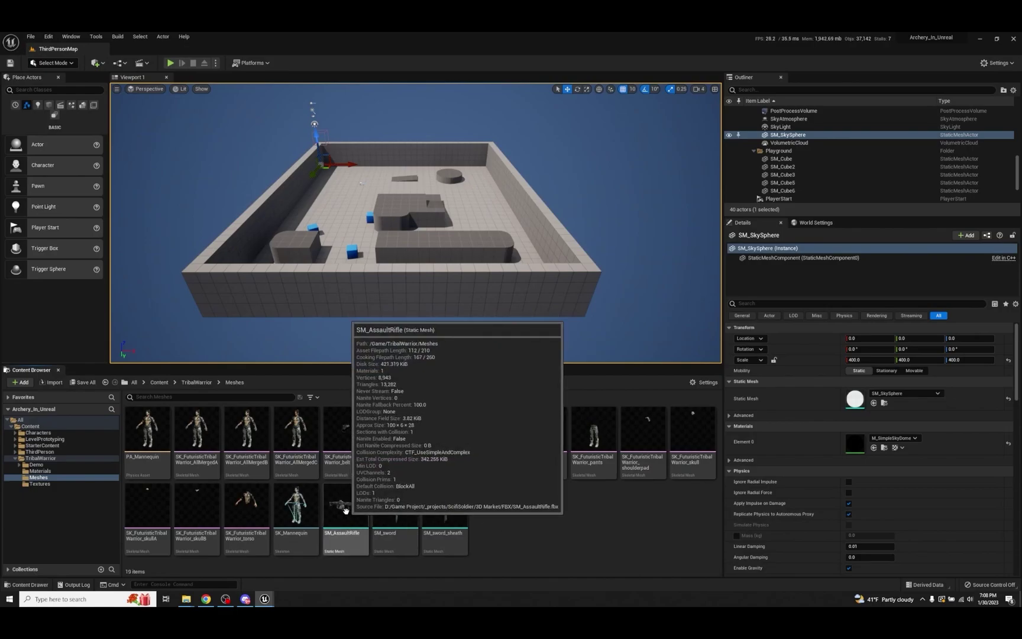
click(343, 508)
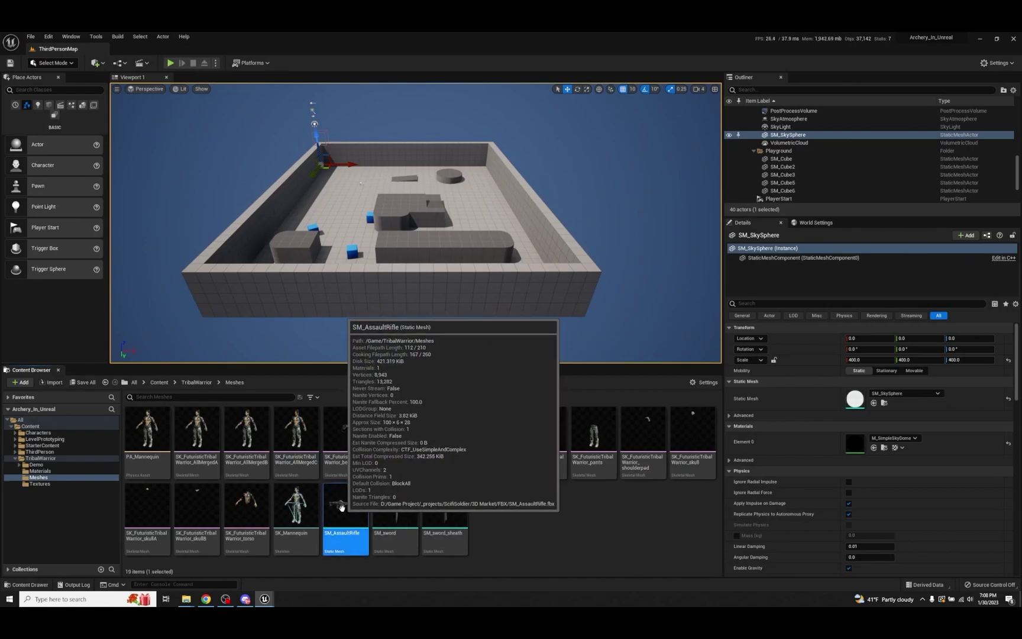
right_click(341, 508)
mouse_move(379, 379)
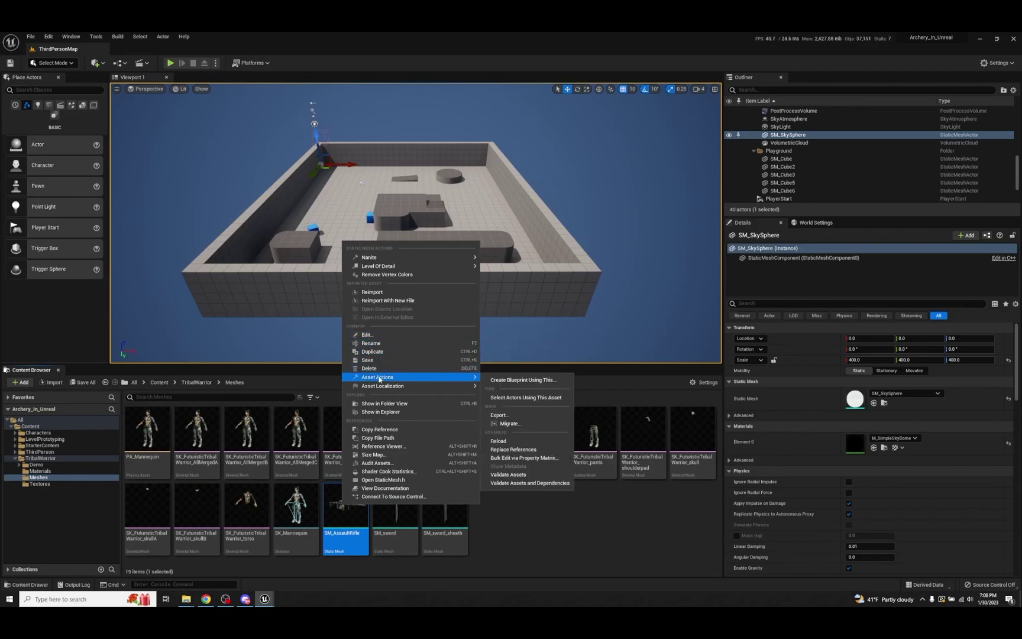
click(503, 415)
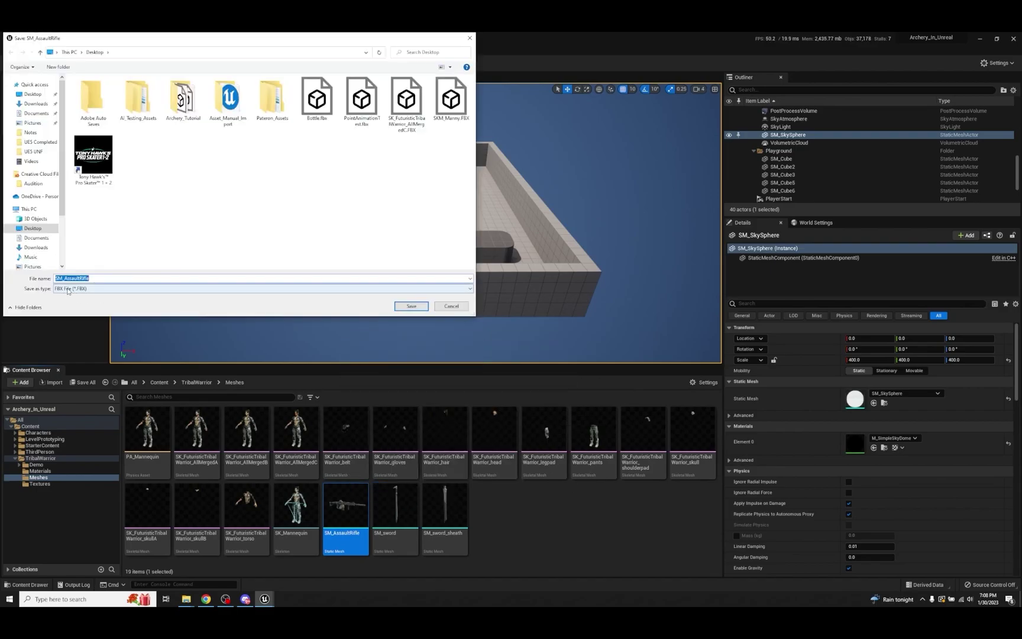
click(67, 289)
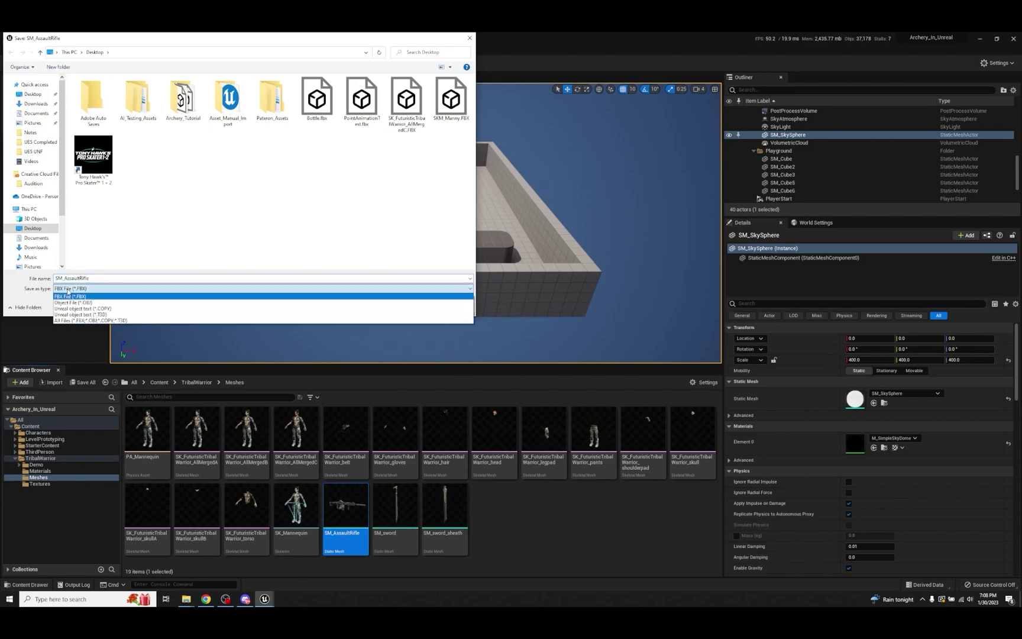
click(72, 302)
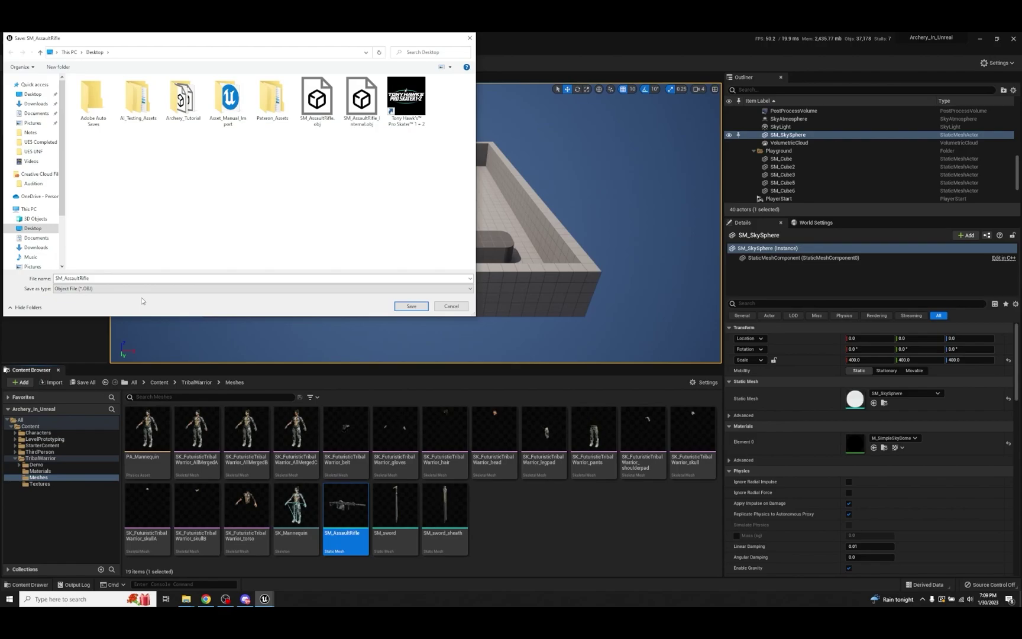
click(411, 305)
click(562, 532)
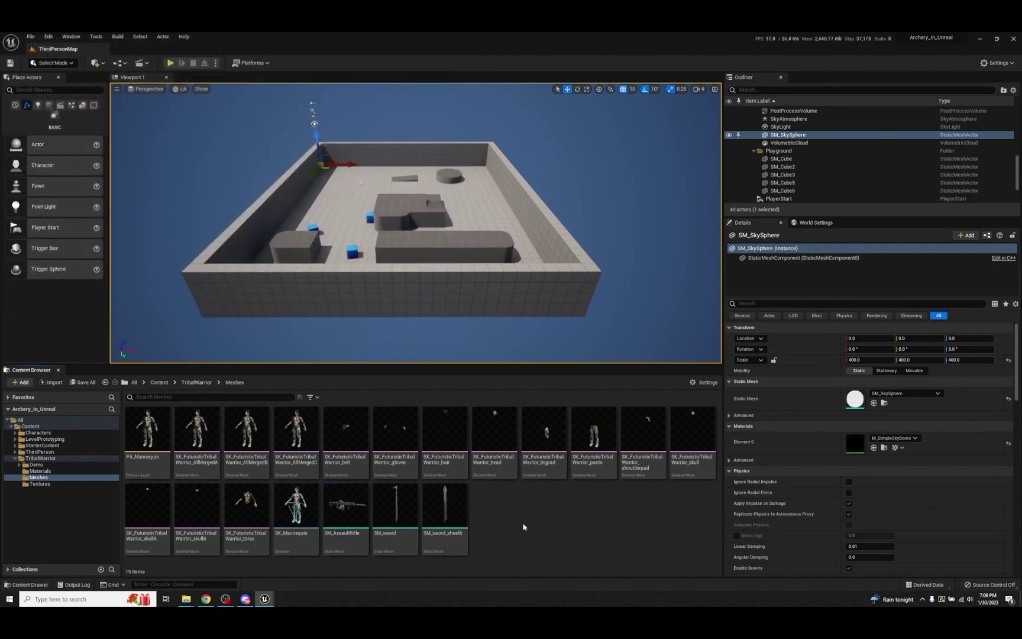
Step: Trace SM_AssaultRifle through its MI_assaultrifle material instance and locate the T_AssaultRifle_BC texture in the project's content
double_click(353, 512)
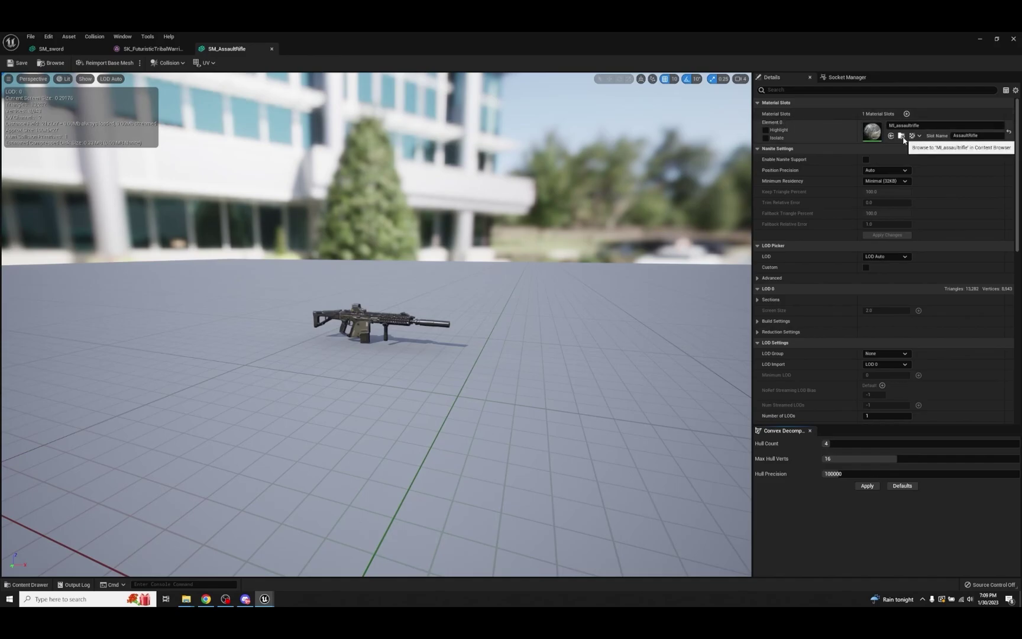
click(977, 45)
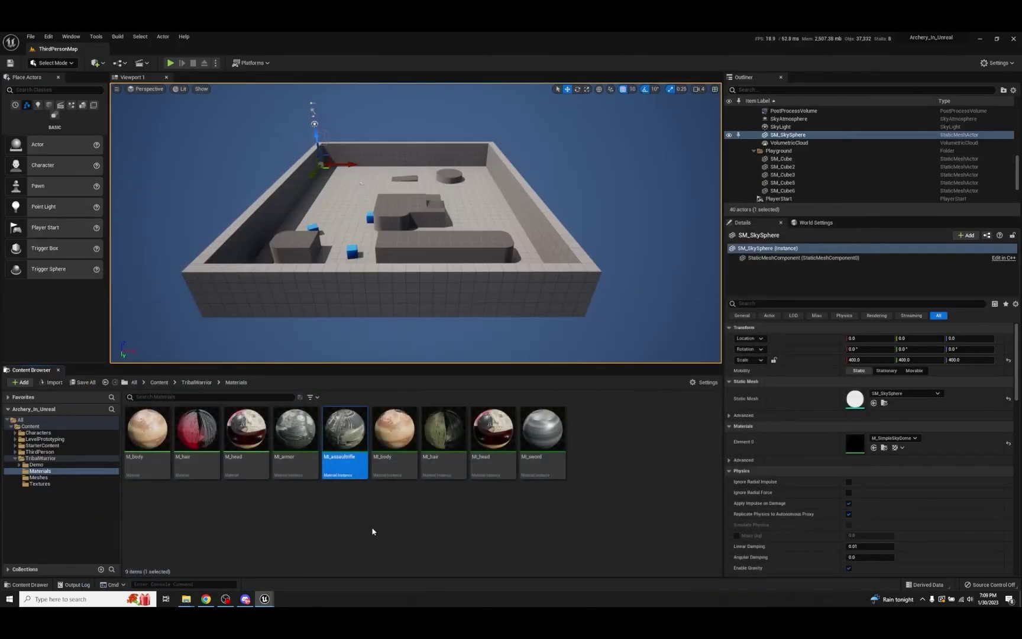
double_click(352, 440)
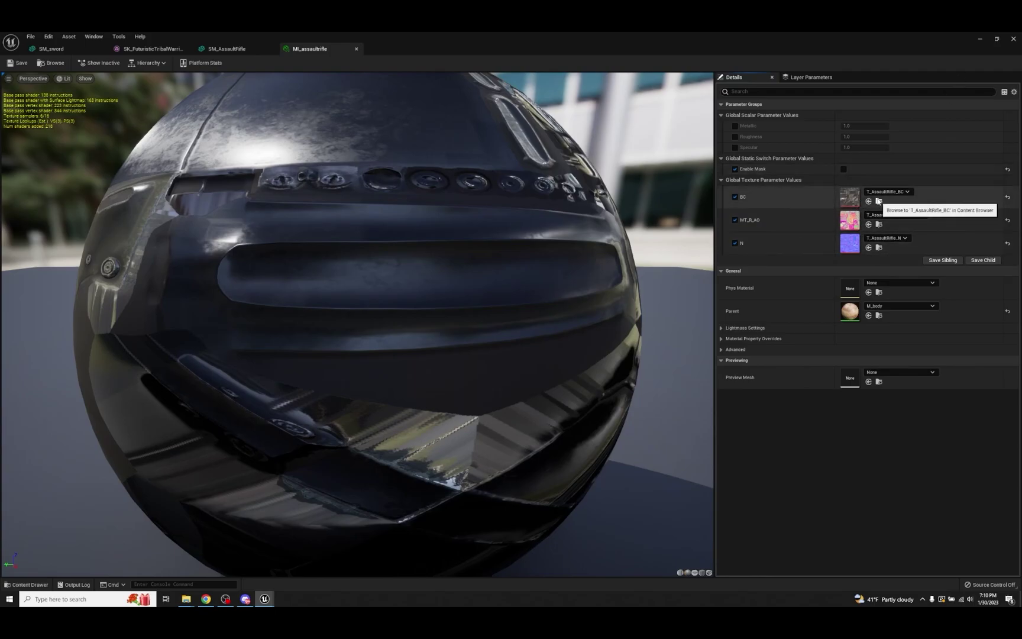
click(878, 202)
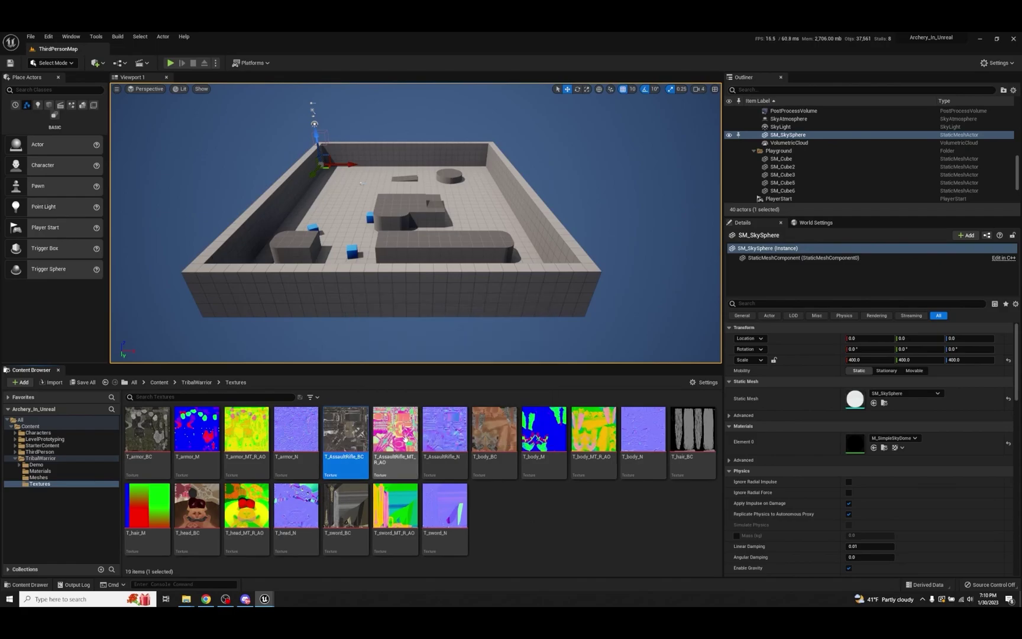
Step: Bulk export the T_AssaultRifle_BC, T_AssaultRifle_MT_R_AO and T_AssaultRifle_N textures into a new Desktop folder named Textures
shift+click(447, 440)
right_click(447, 440)
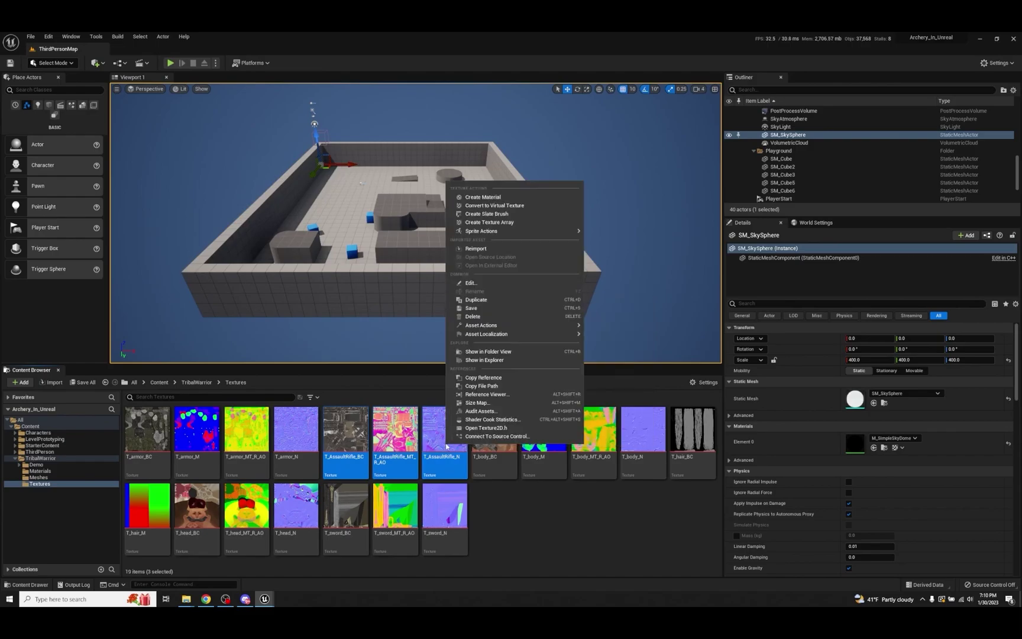
mouse_move(503, 325)
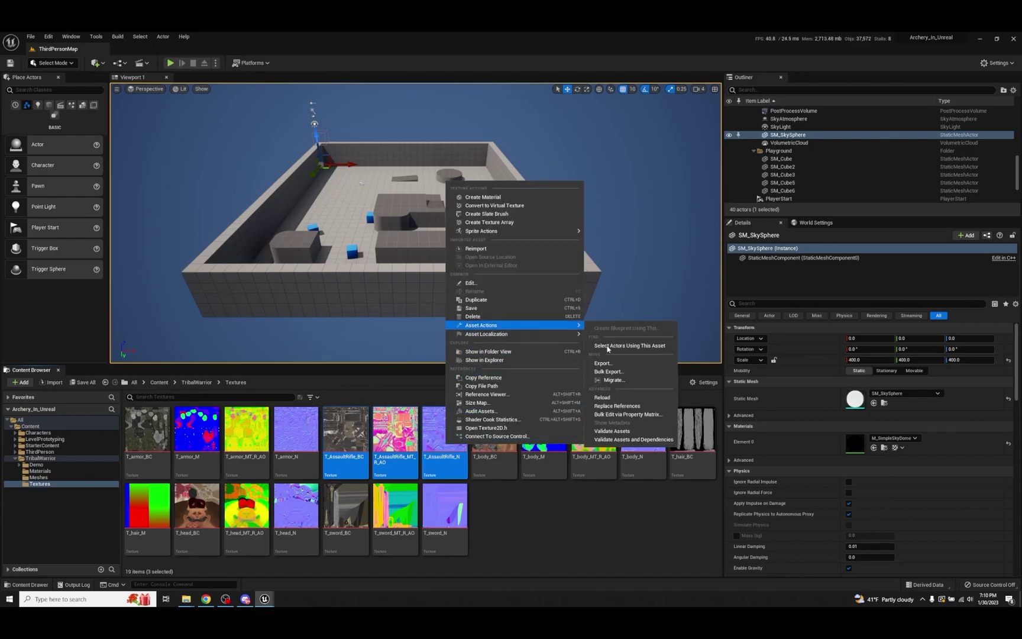
click(606, 371)
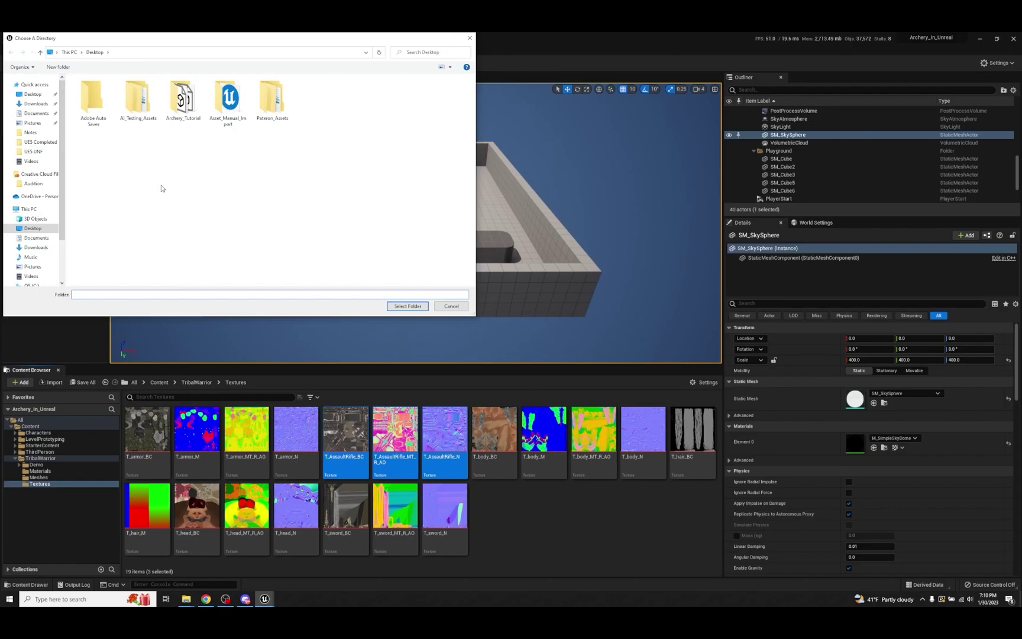
right_click(284, 155)
mouse_move(331, 248)
click(395, 248)
text(Textures)
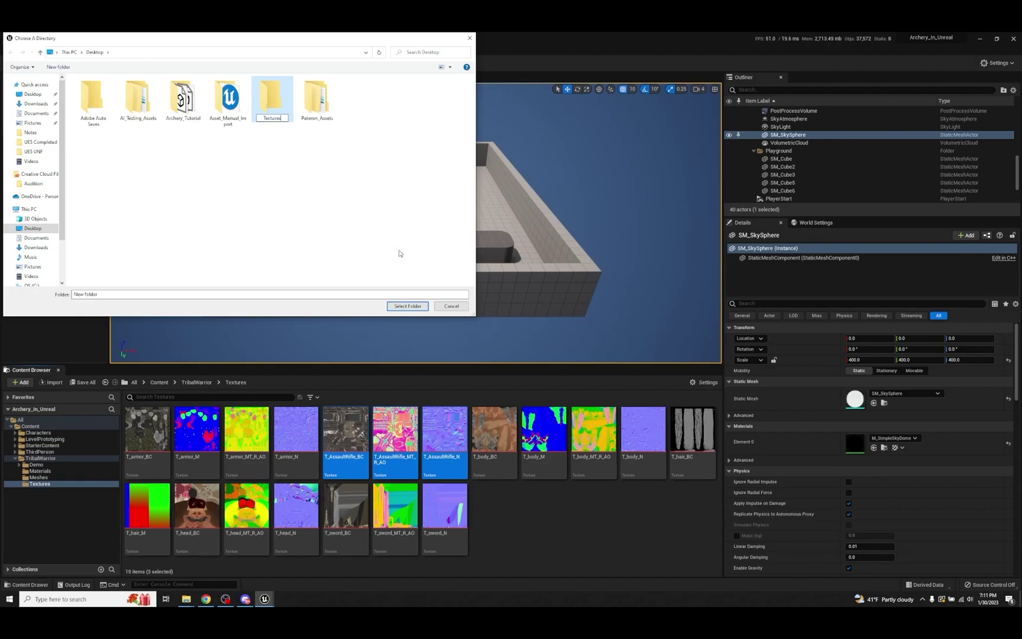
key(Return)
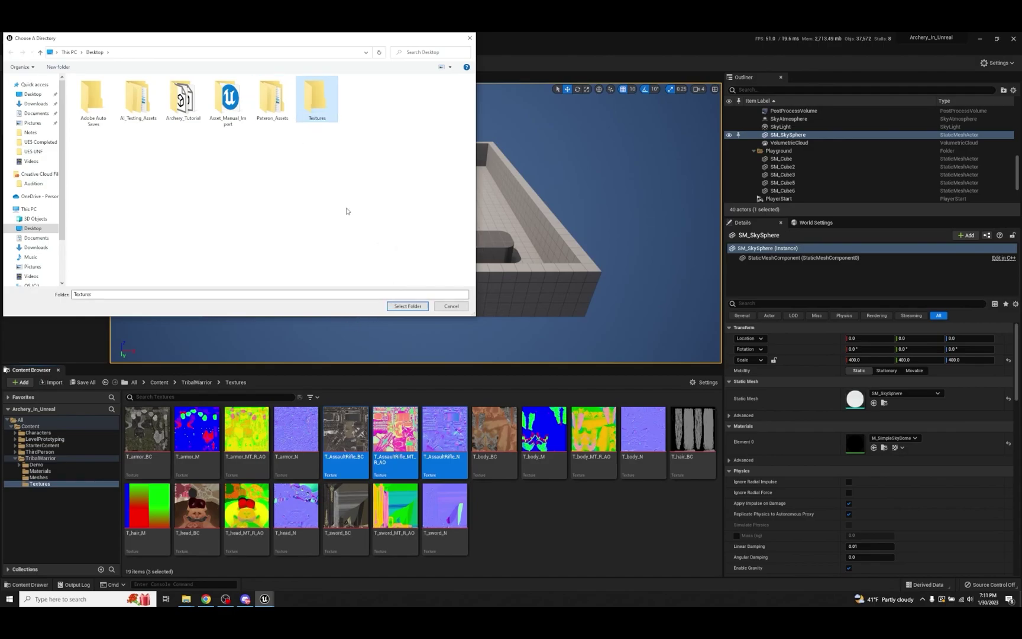
click(409, 306)
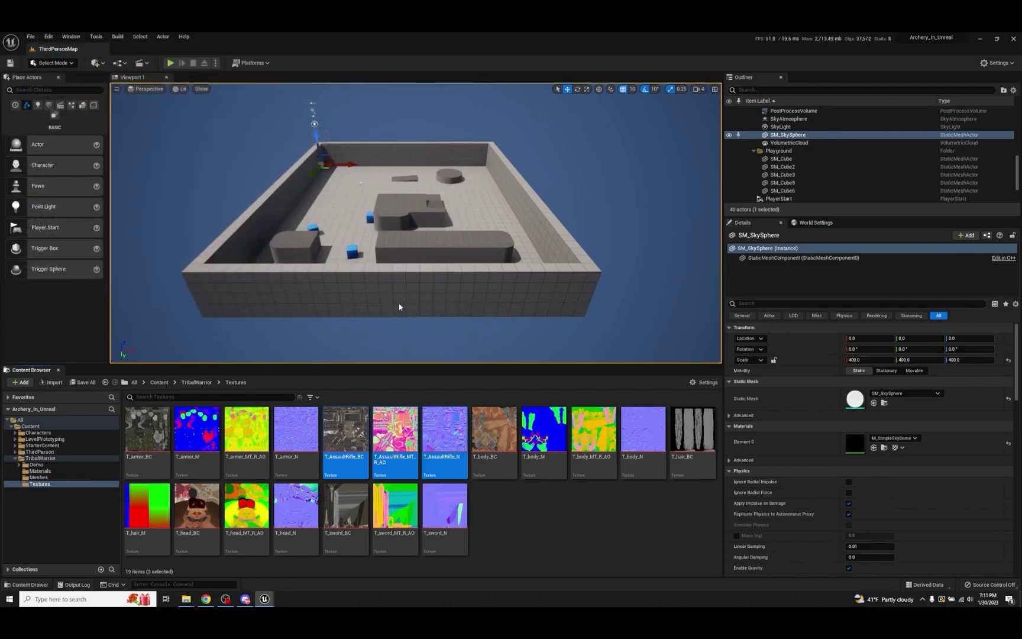
Step: Minimize Unreal Engine, open the Desktop Textures folder and browse into its Game subfolders to inspect the exported texture files
click(980, 38)
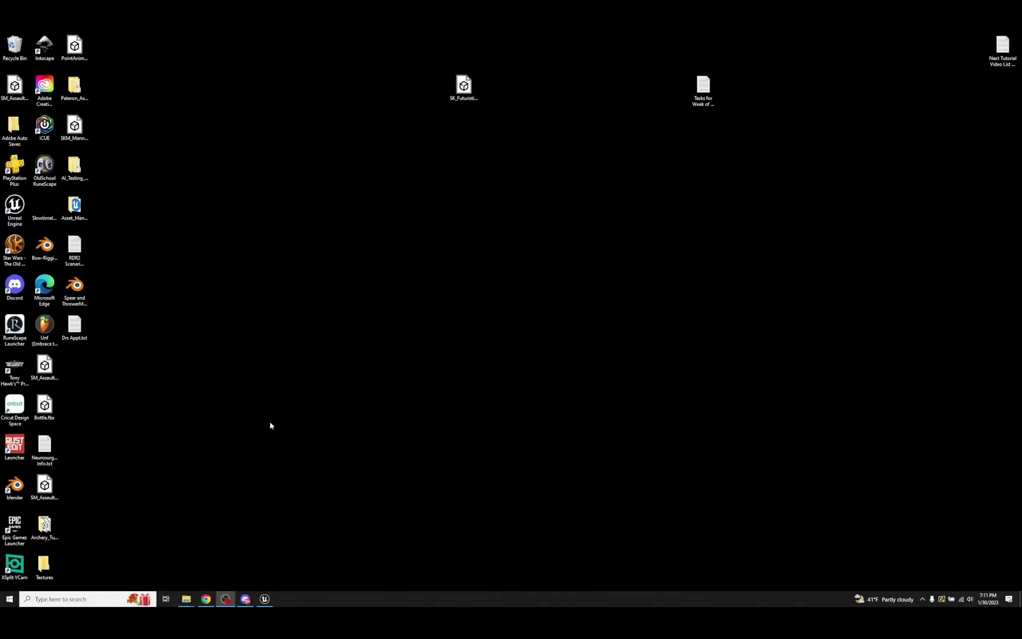
double_click(74, 86)
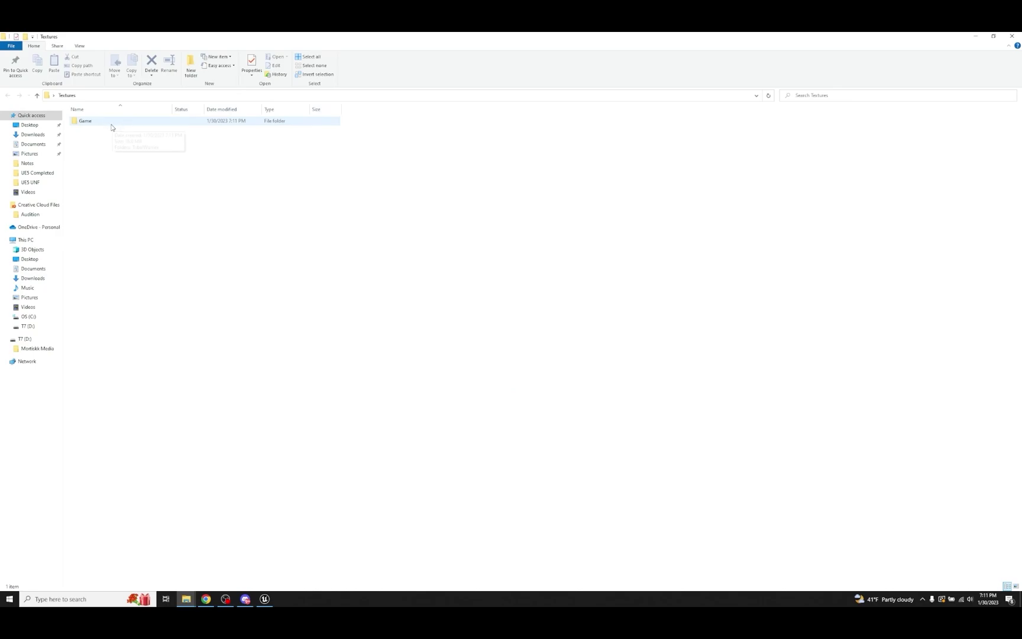
double_click(110, 127)
double_click(110, 127)
double_click(110, 126)
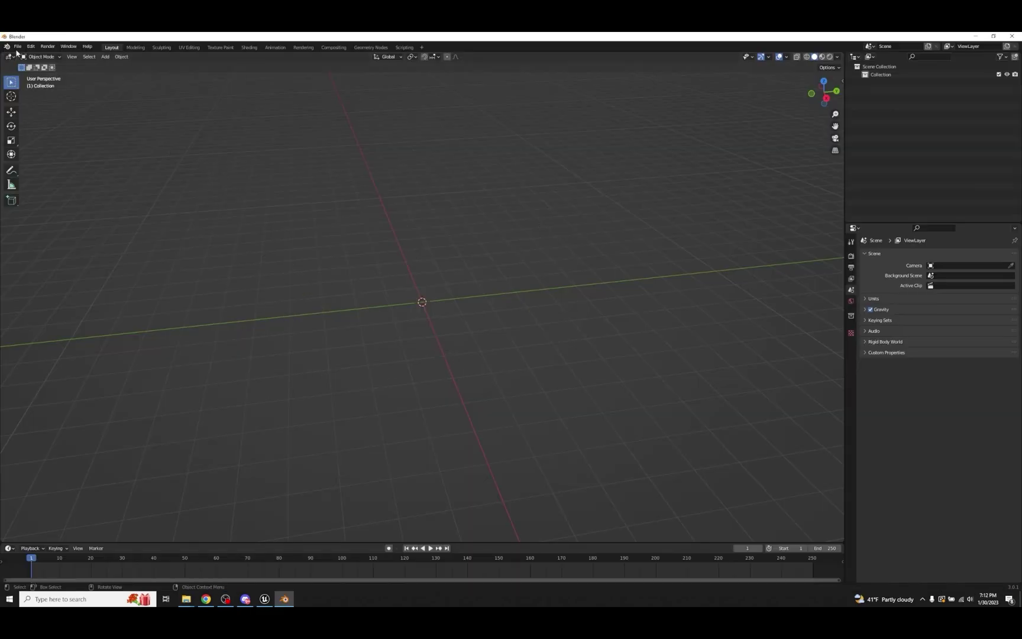
Step: In Blender, import SM_AssaultRifle.obj from the Desktop as a Wavefront OBJ
click(18, 47)
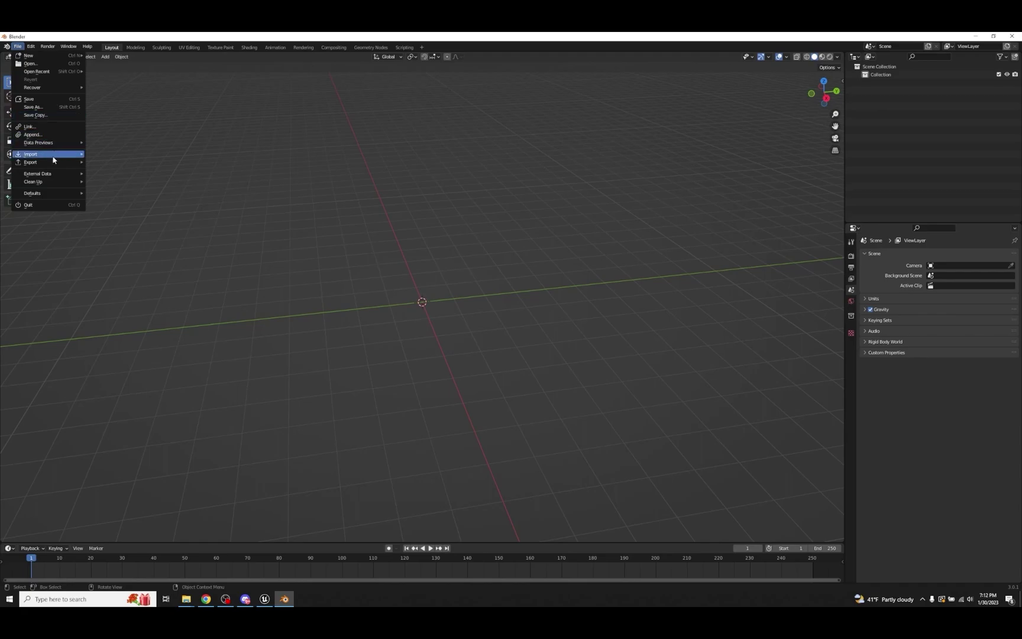
mouse_move(54, 158)
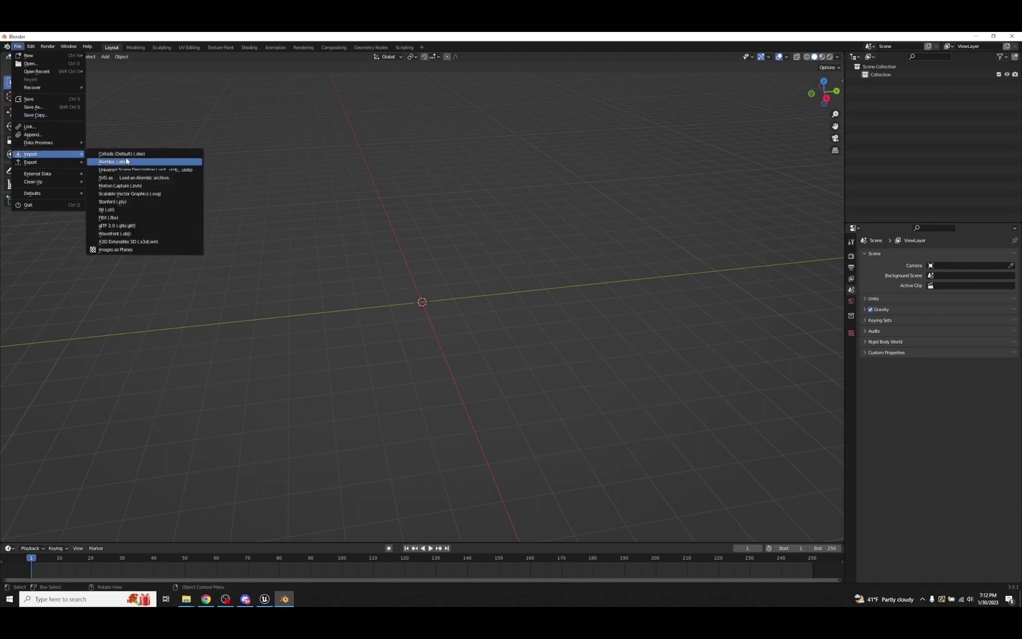
click(126, 235)
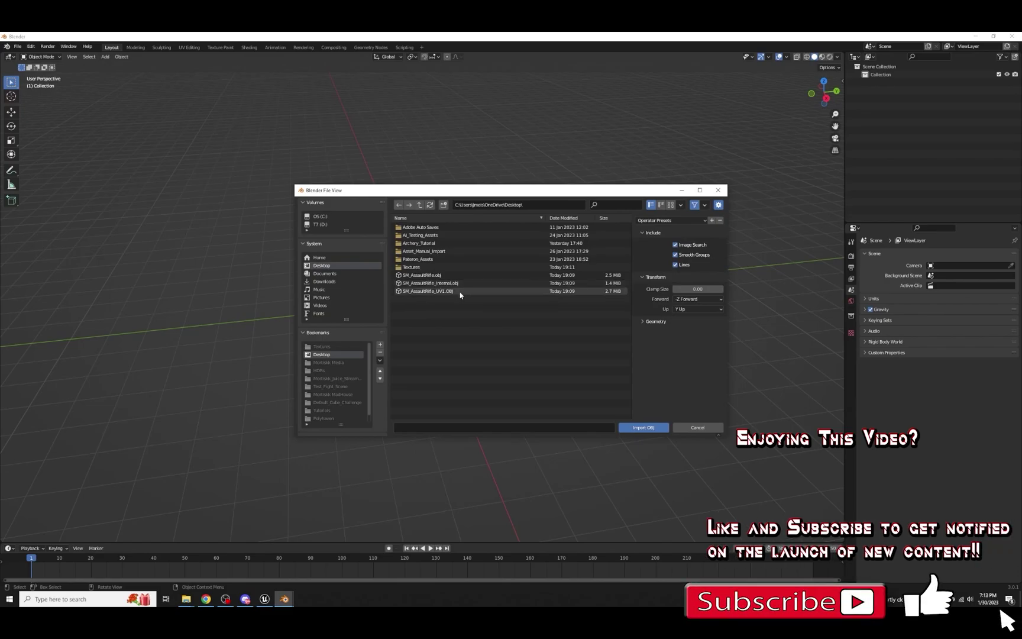
click(397, 275)
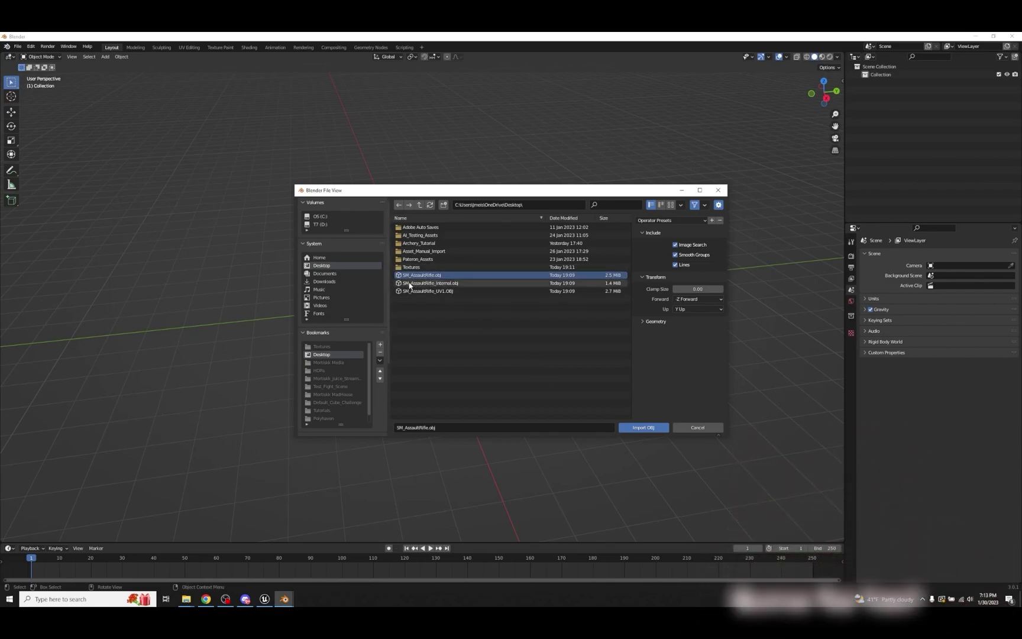
click(650, 427)
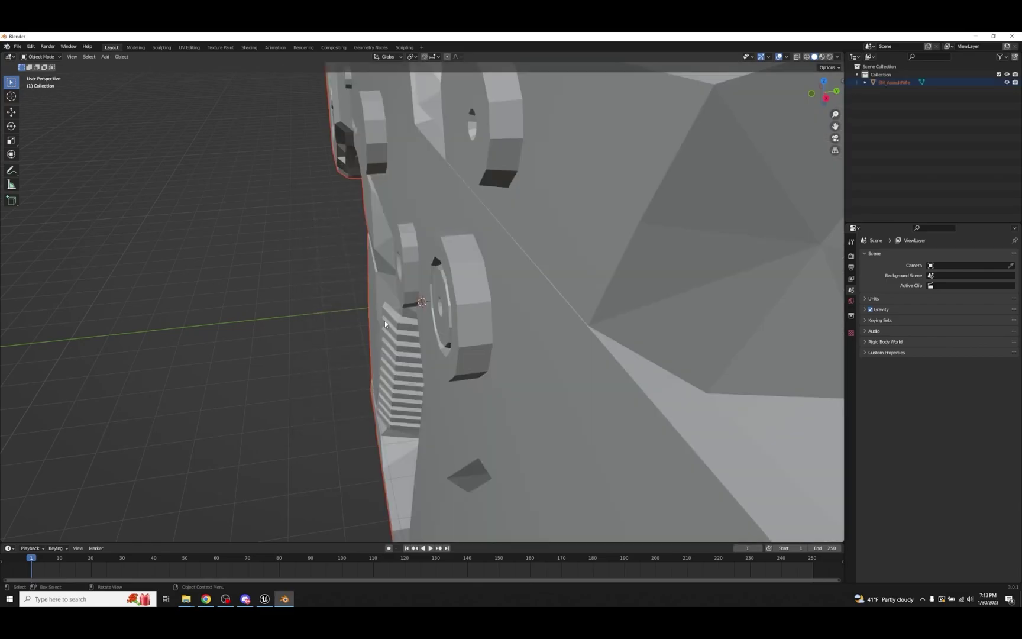
Step: Bring the whole imported assault rifle into view from its side and make it the selected, active object
scroll(385, 323, down, 10)
middle_drag(384, 322, 488, 387)
scroll(418, 337, down, 2)
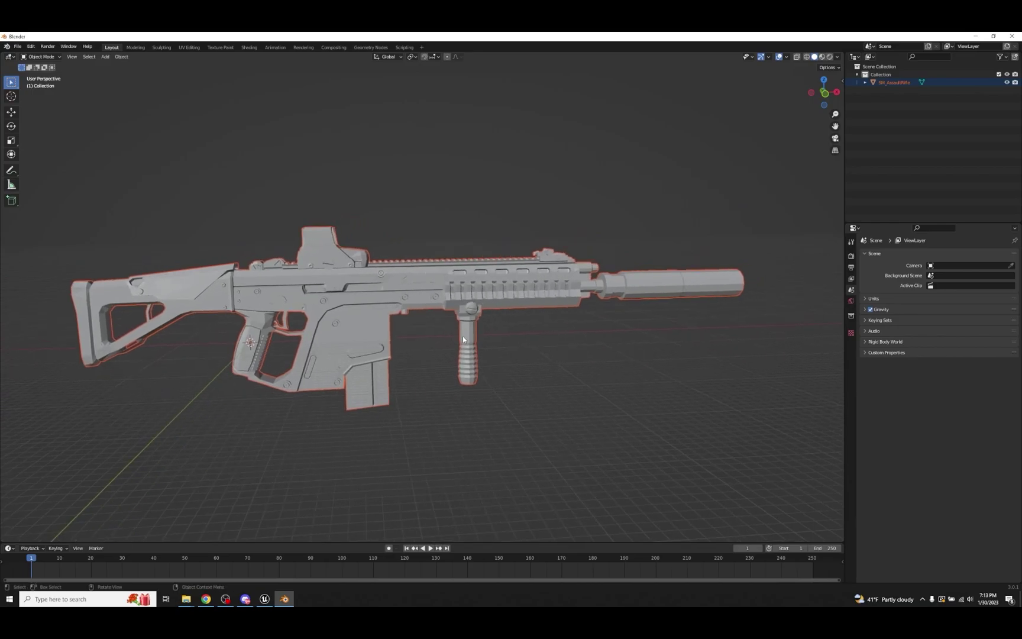
click(561, 341)
click(412, 299)
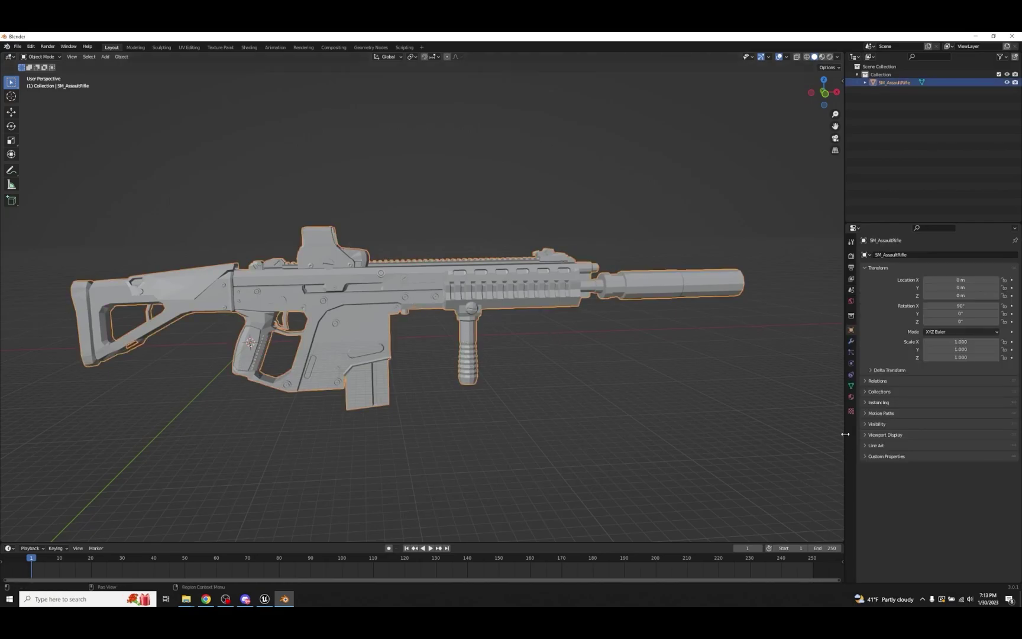
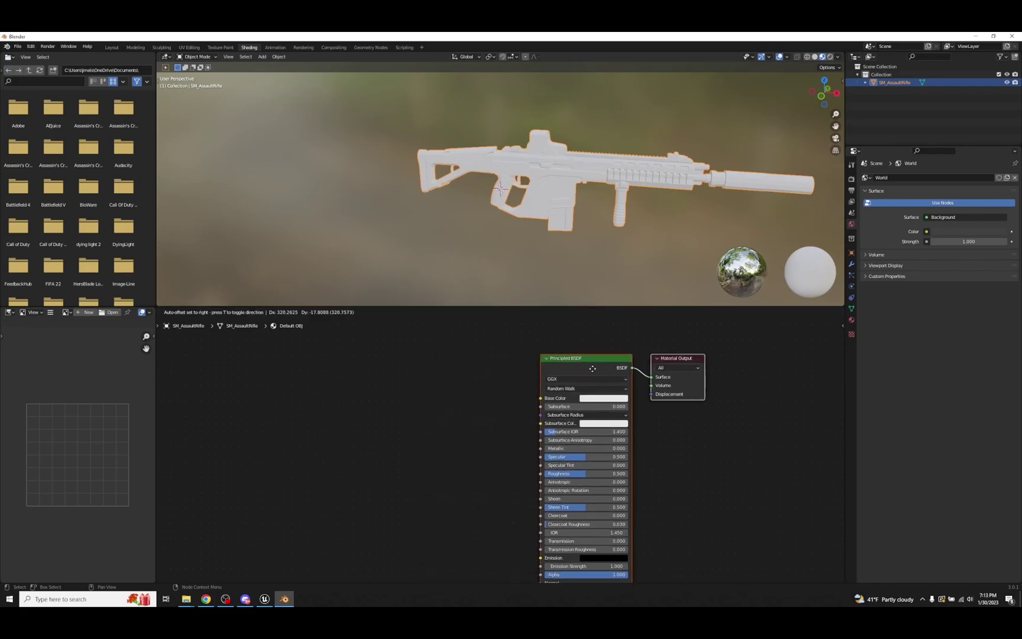
Step: Add an Image Texture node to the rifle's material and load T_AssaultRifle_BC.TGA from the exported TribalWarrior textures into it
click(385, 383)
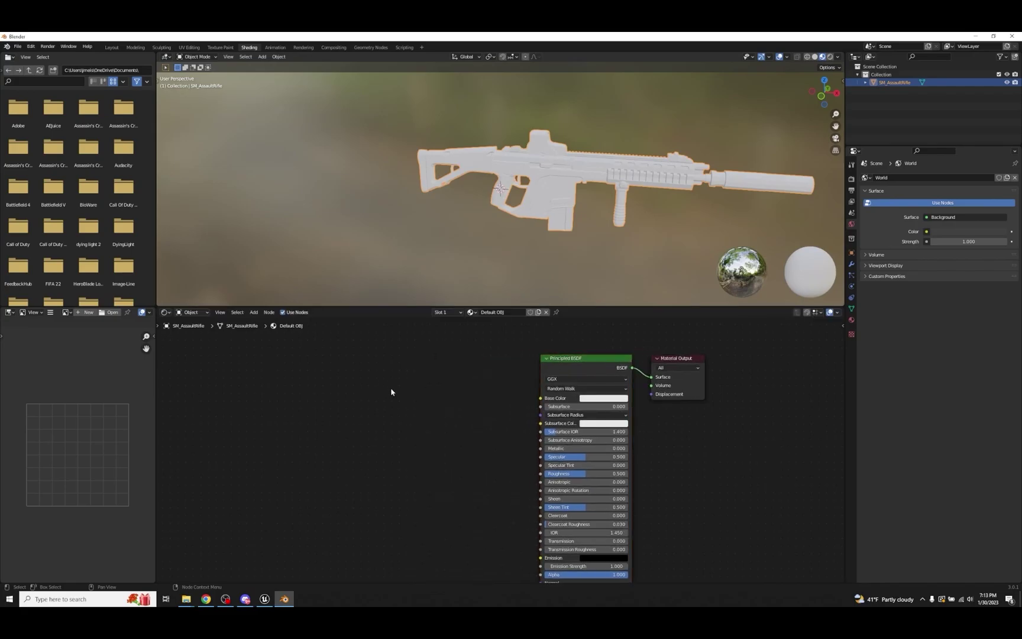
key(F3)
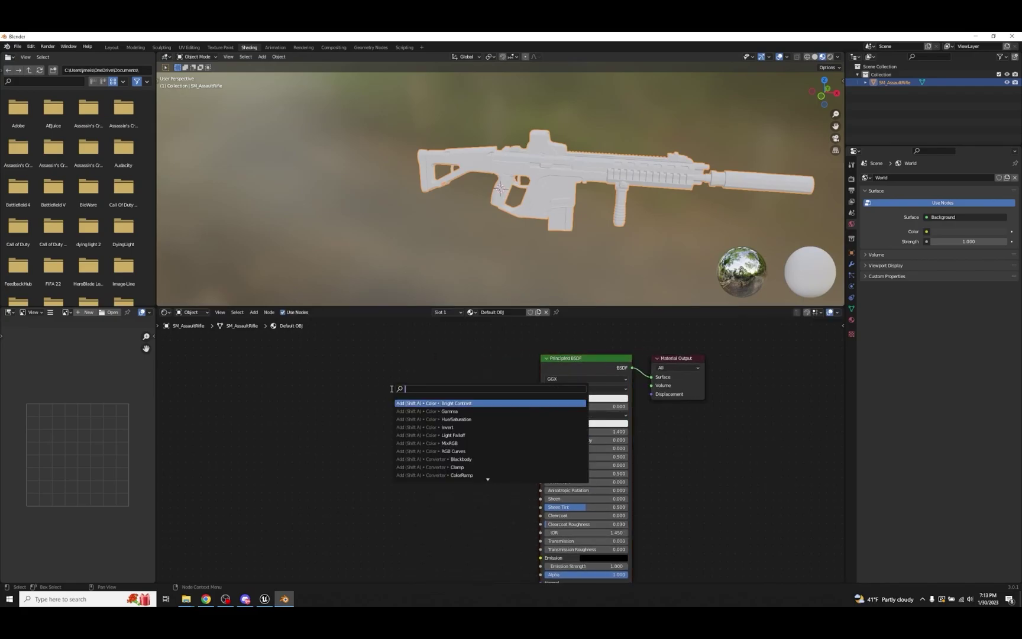
text(image tex)
key(Return)
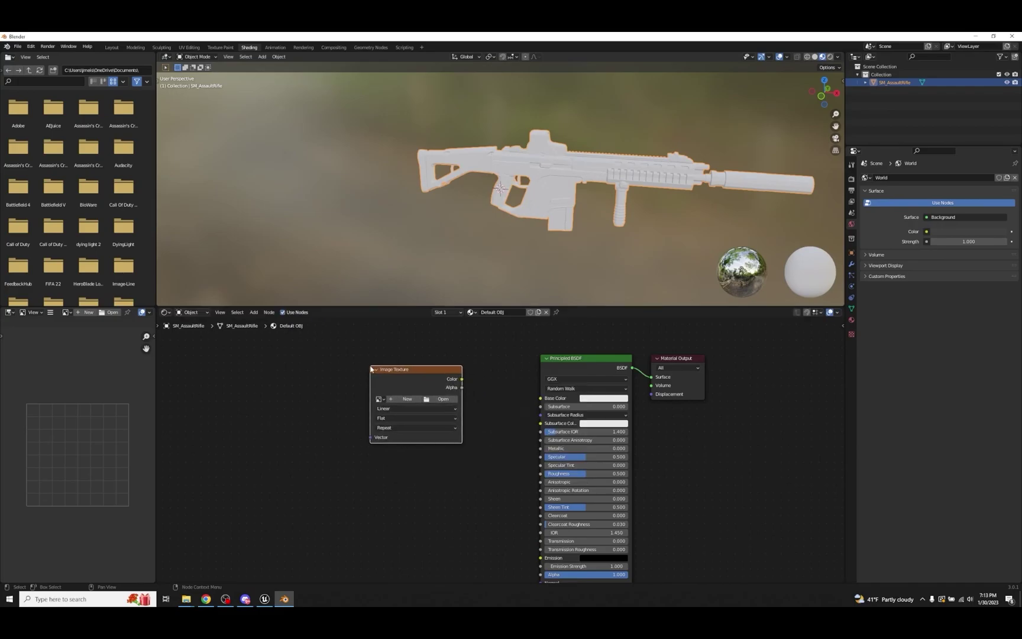
click(442, 398)
click(320, 266)
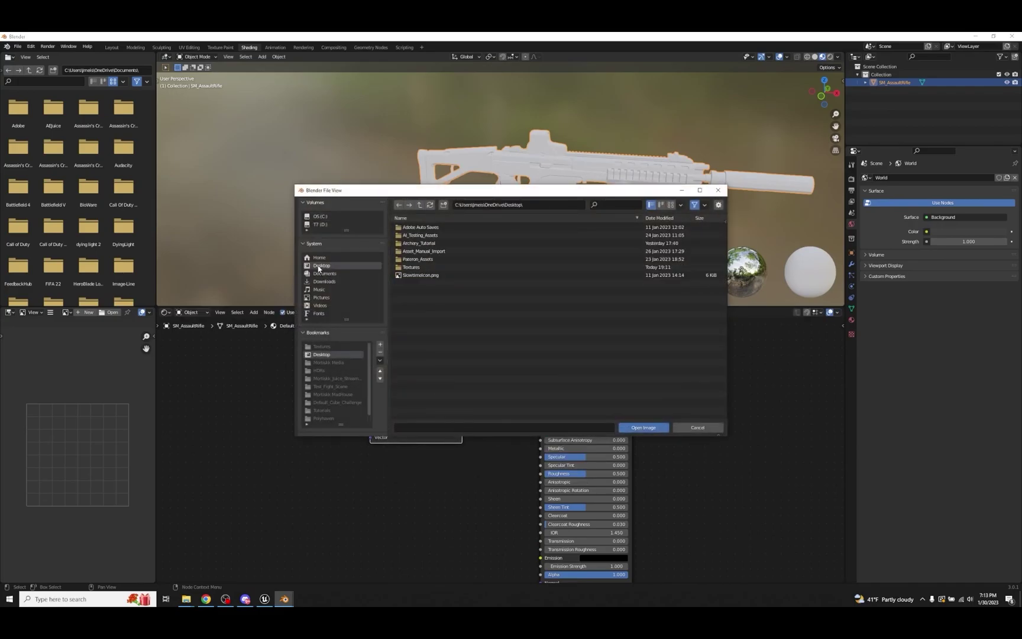
double_click(421, 266)
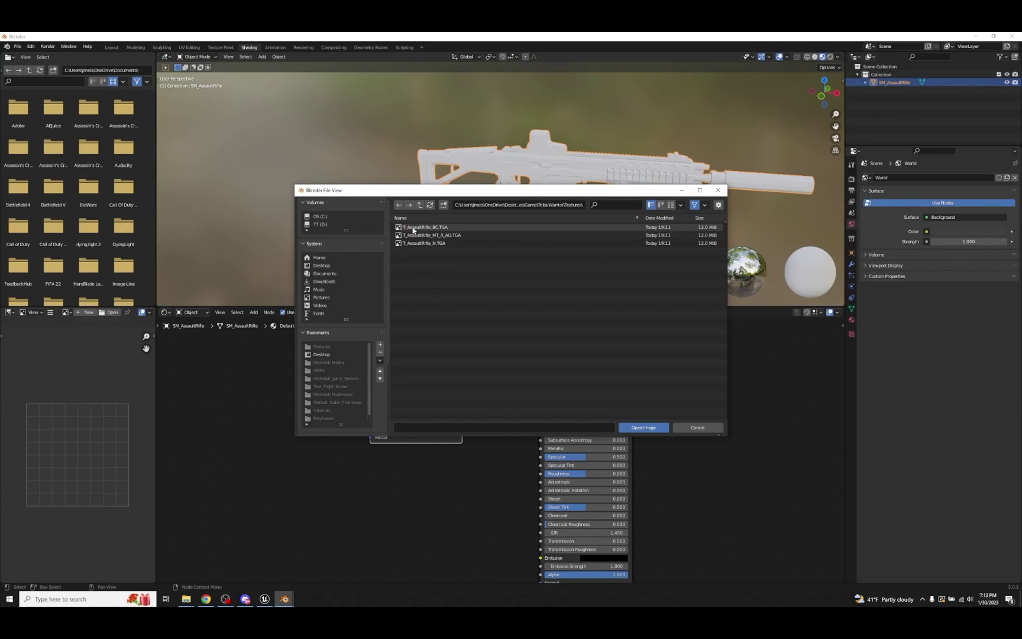
click(412, 229)
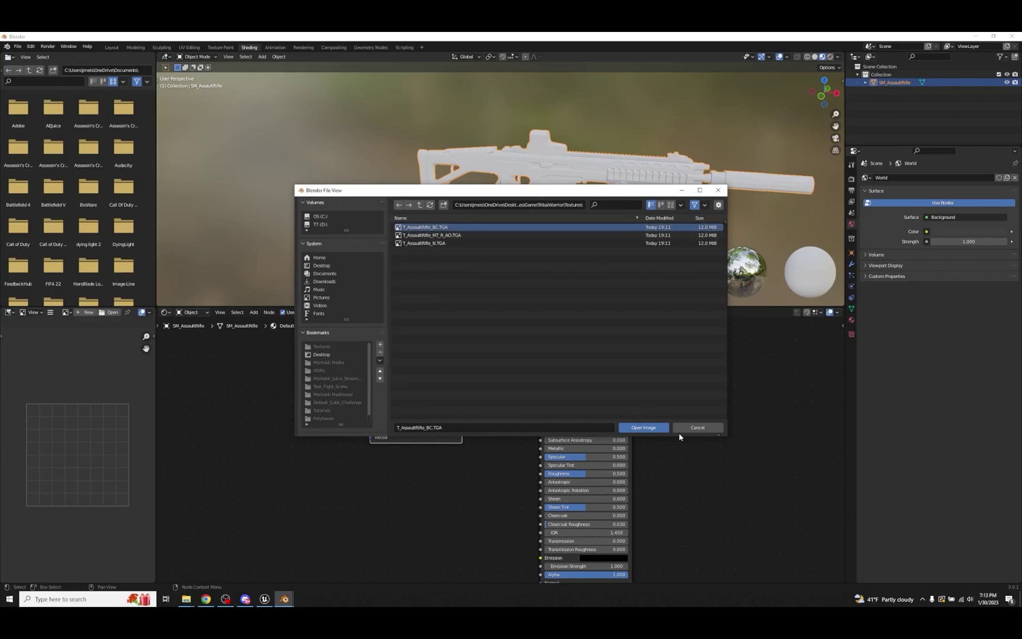
click(648, 430)
Step: Duplicate the T_AssaultRifle_BC image texture node twice and stack the copies in a column below the original
key(shift+d)
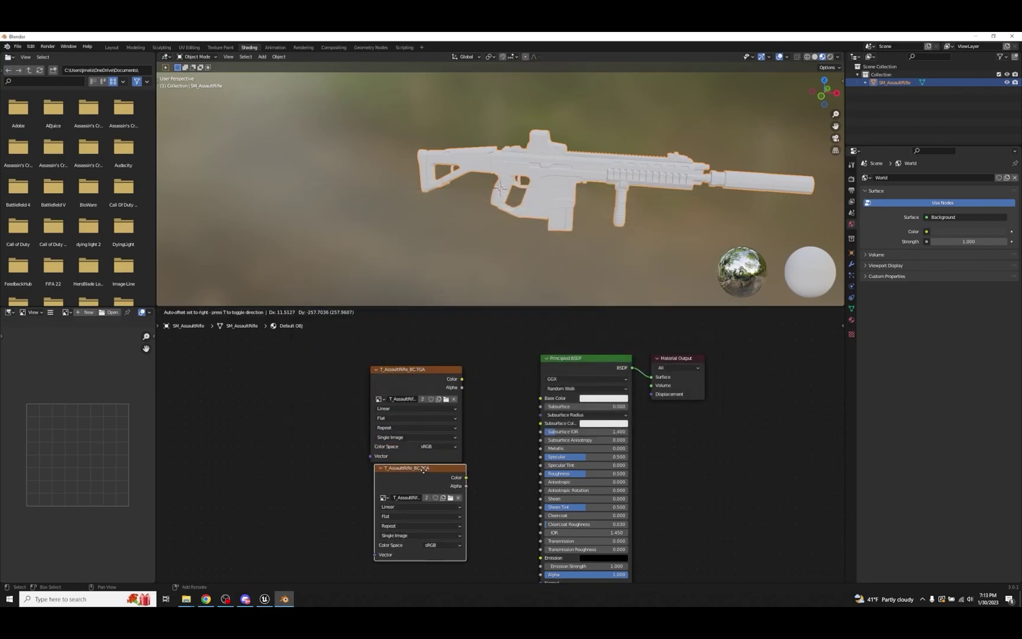
click(413, 480)
key(shift+d)
click(417, 582)
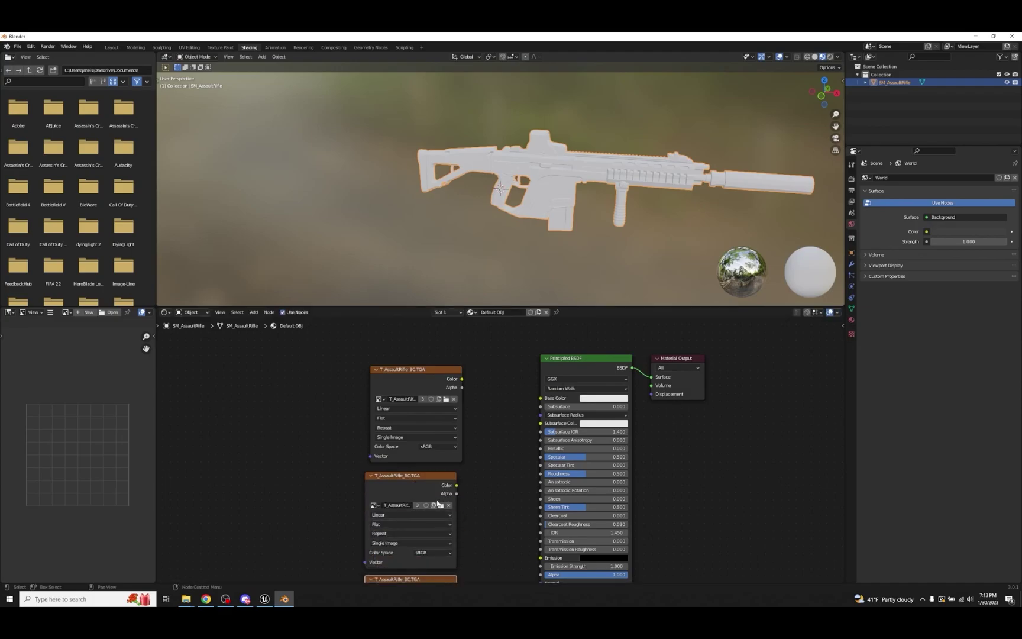
drag(428, 478, 434, 477)
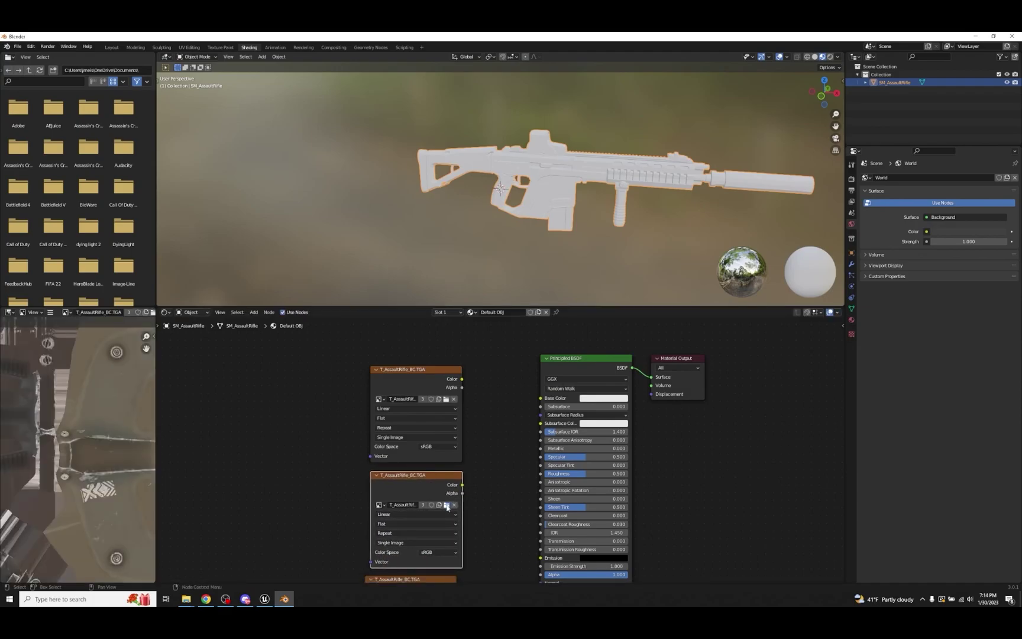
Step: Load T_AssaultRifle_MT_R_AO.TGA into the second image texture node and T_AssaultRifle_N.TGA into the third
click(446, 505)
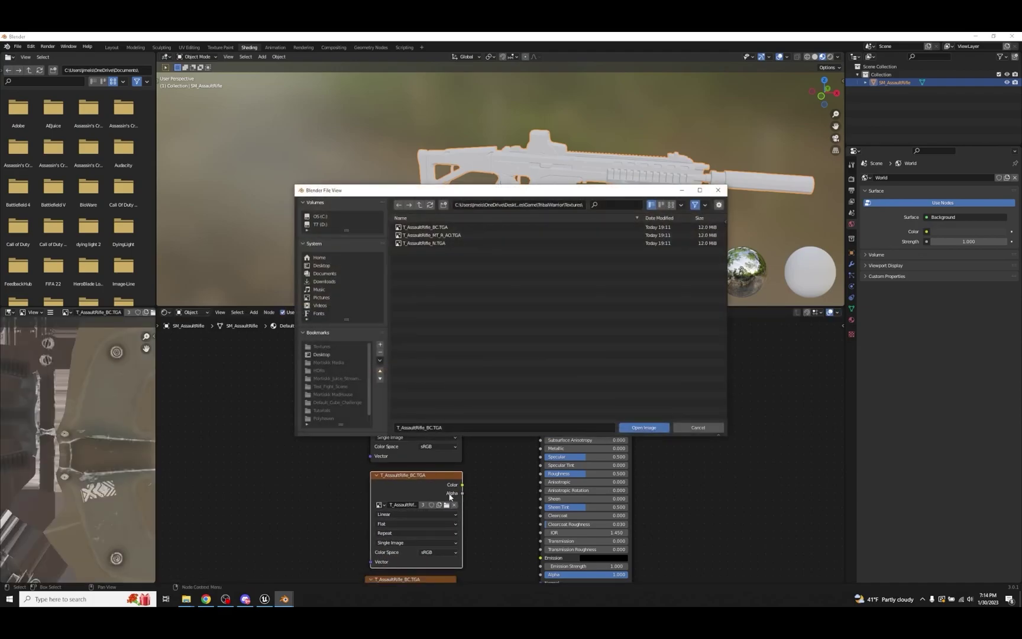
double_click(448, 236)
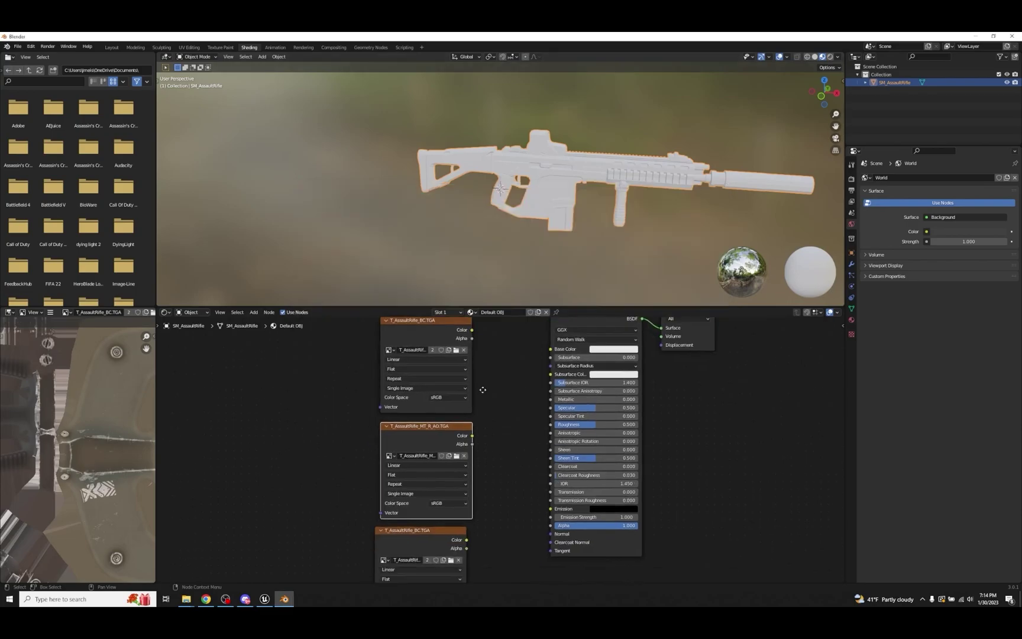
middle_drag(483, 389, 486, 346)
click(455, 517)
click(503, 245)
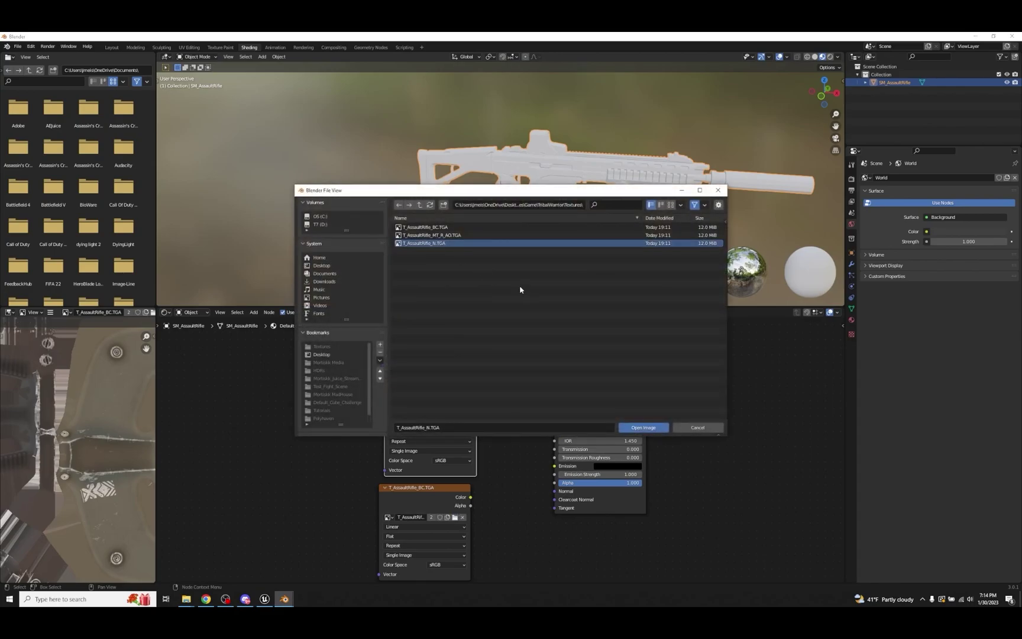
click(641, 427)
Step: Move the three image texture nodes together farther away from the Principled BSDF to make room between them
key(Home)
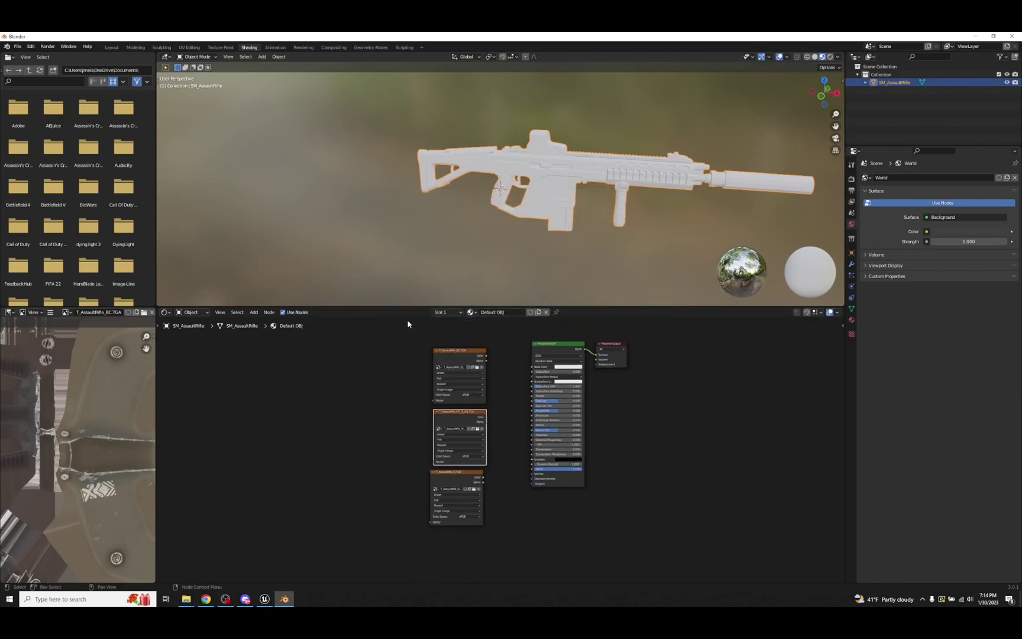
drag(408, 322, 493, 518)
drag(459, 414, 379, 412)
click(472, 438)
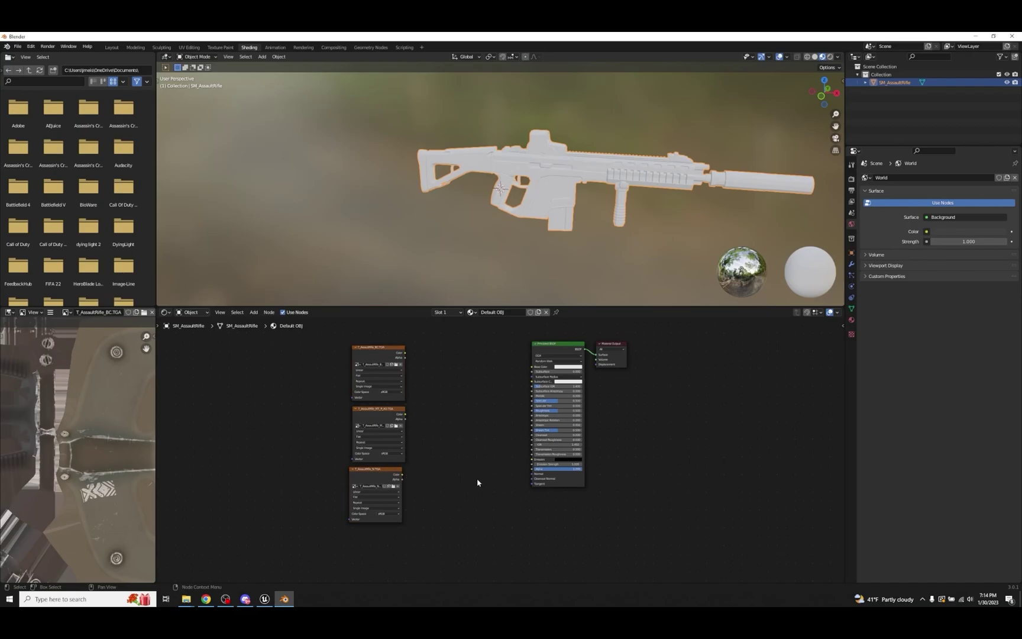
Step: Add a Normal Map node and connect the T_AssaultRifle_N color through it to the Principled BSDF's Normal input
drag(401, 474, 476, 471)
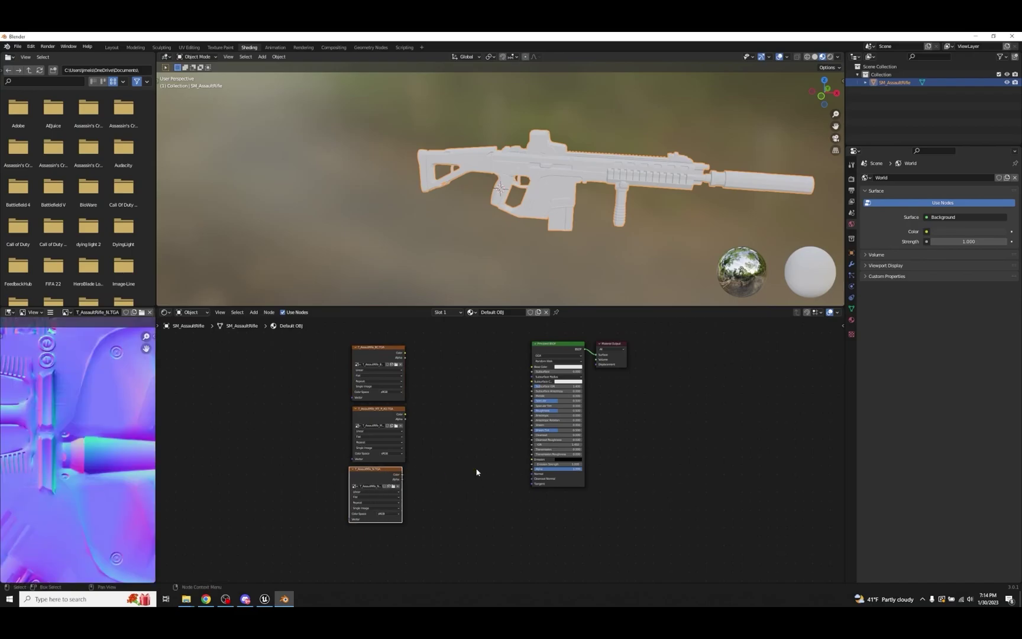
key(F3)
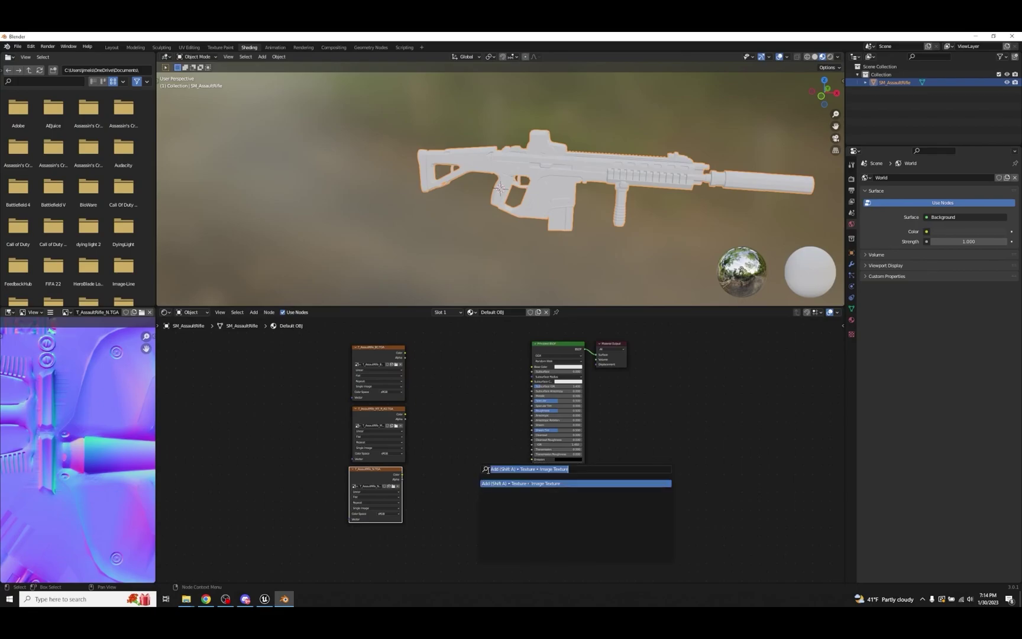
text(normal)
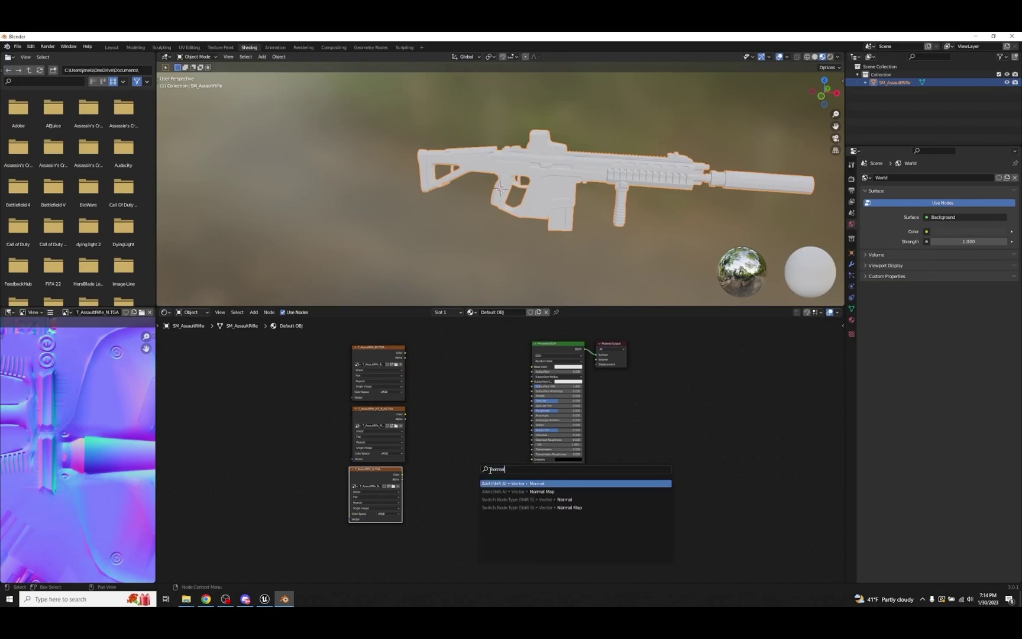
click(532, 490)
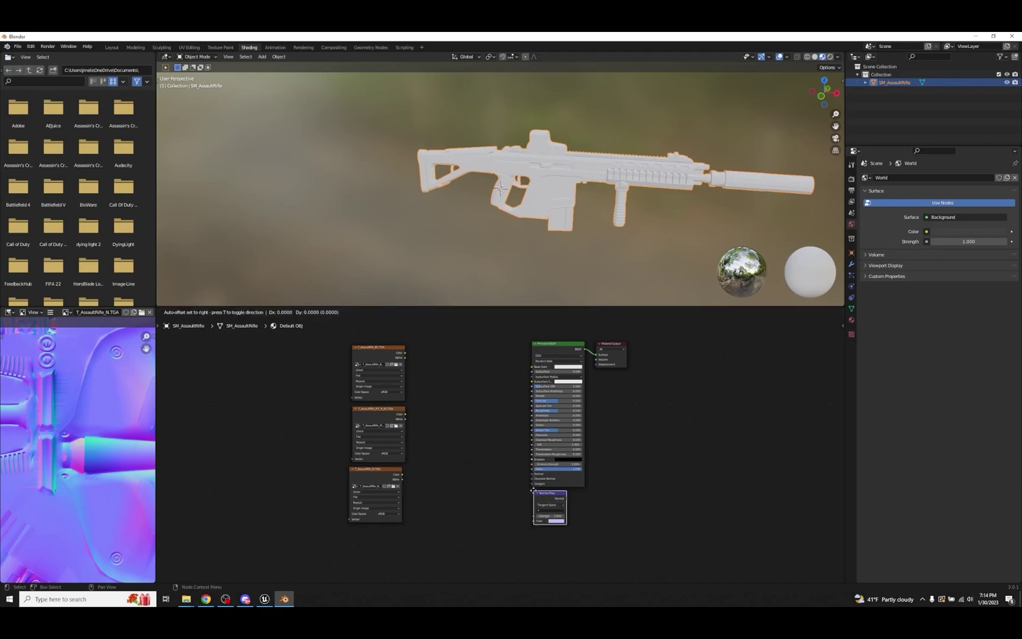
click(467, 482)
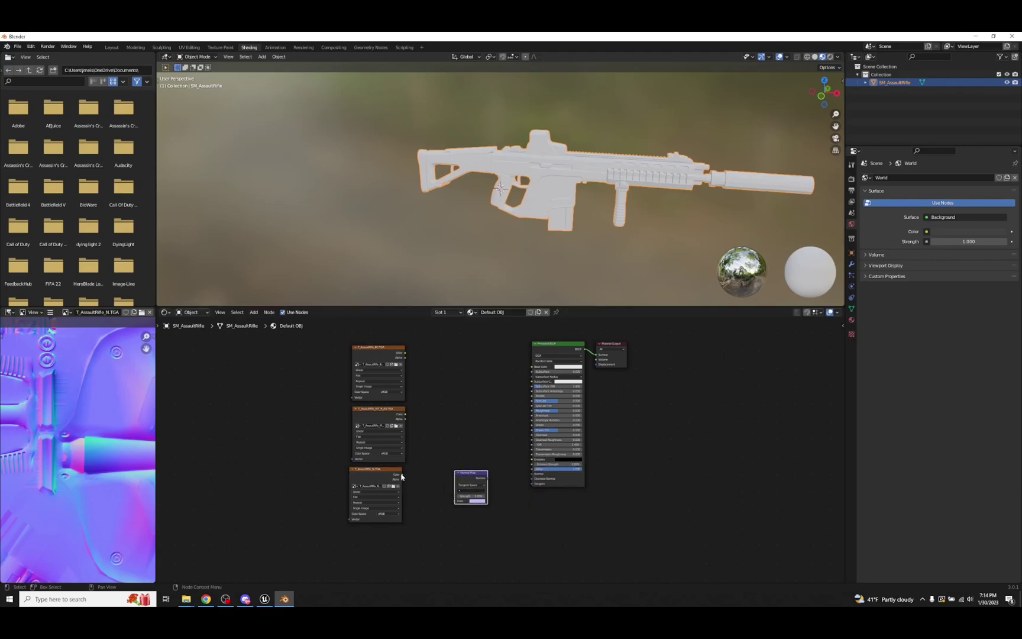
drag(403, 475, 532, 473)
Step: Set the color space of the T_AssaultRifle_N texture node to Non-Color
click(389, 513)
click(382, 515)
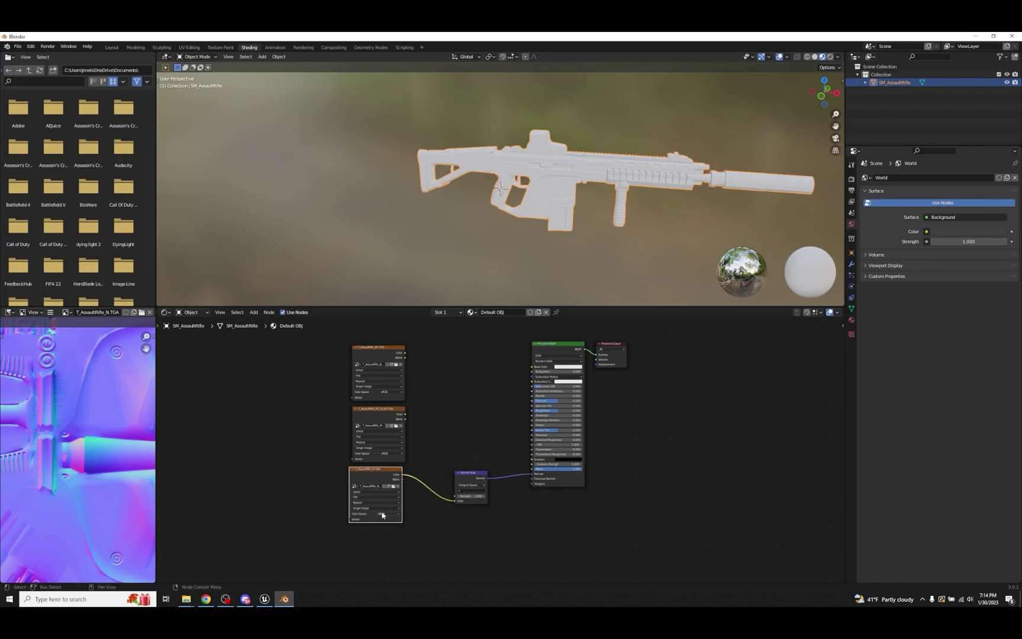
click(390, 514)
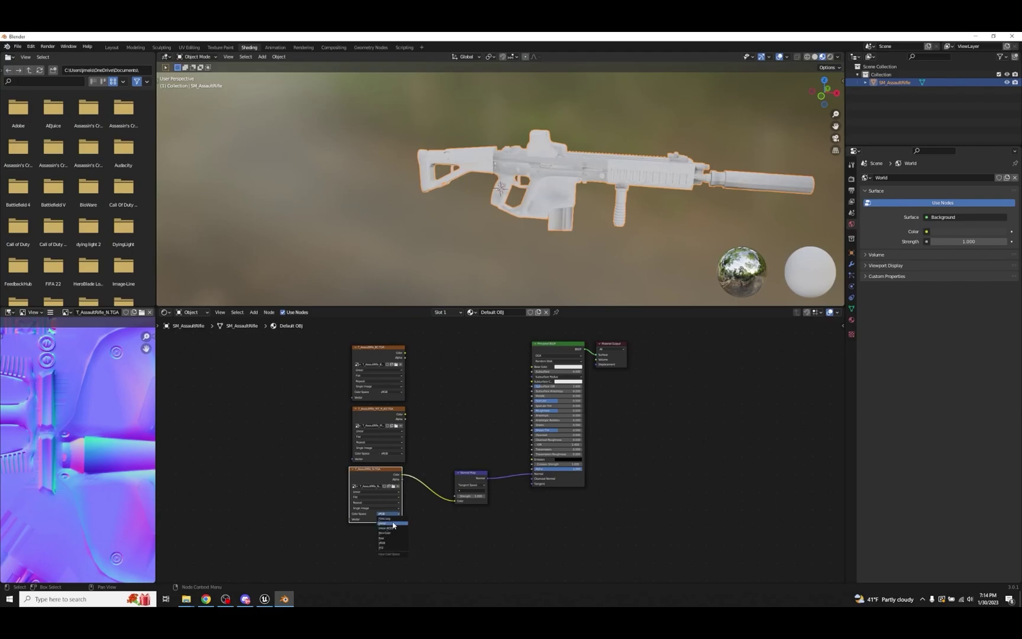
click(393, 533)
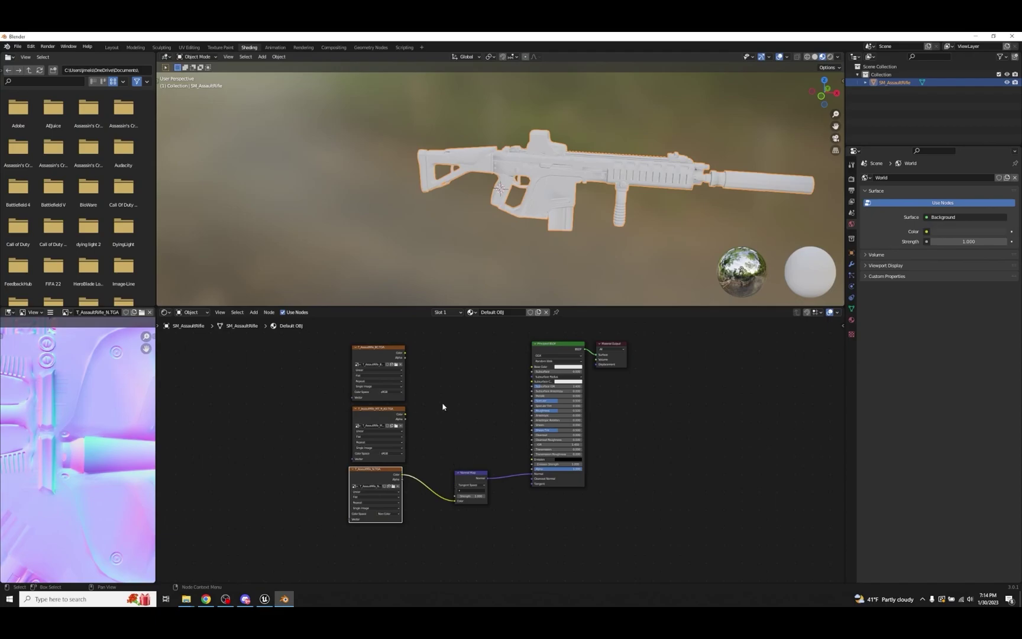
Step: Set the T_AssaultRifle_MT_R_AO texture node's color space to Non-Color and link its color to the Principled BSDF's Roughness input
click(393, 453)
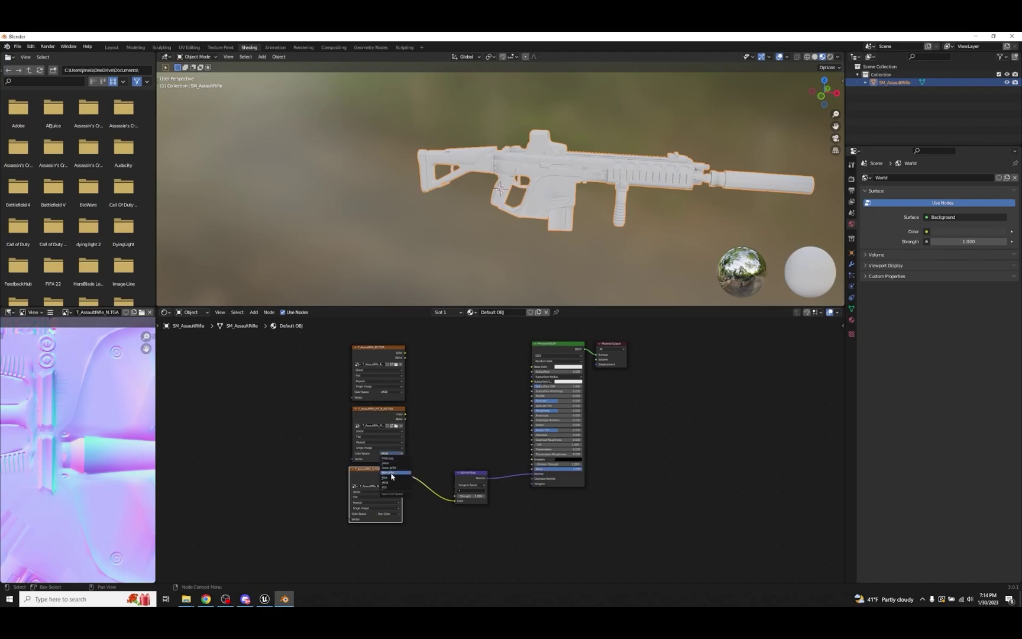
click(388, 471)
drag(405, 414, 531, 410)
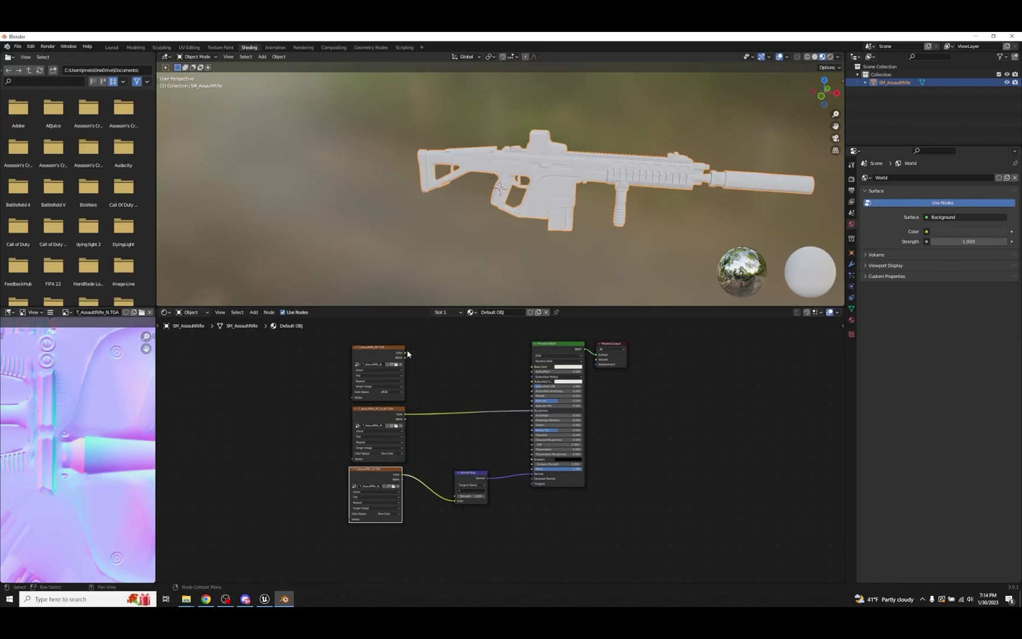
Step: Link the T_AssaultRifle_BC texture node's color to the Principled BSDF's Base Color and inspect the textured rifle from both sides
drag(405, 353, 534, 367)
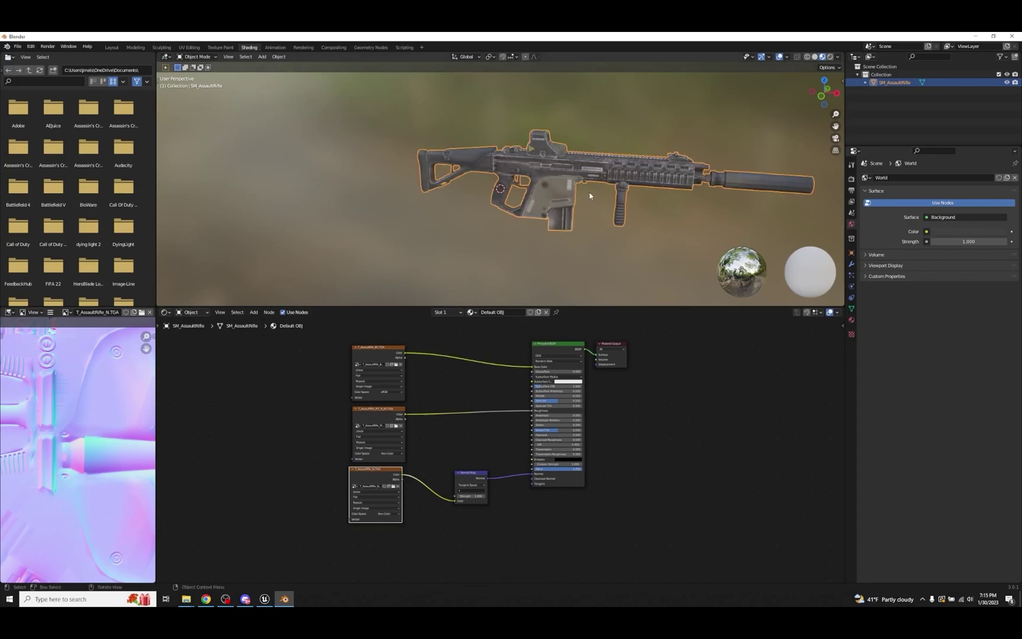
scroll(468, 200, up, 3)
scroll(480, 228, down, 2)
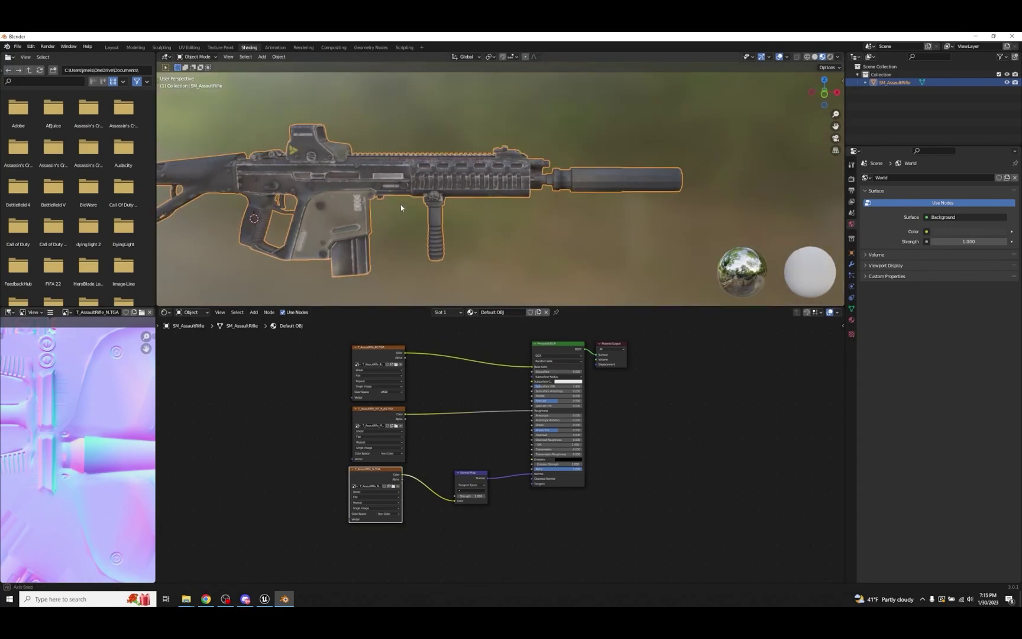
middle_drag(481, 229, 462, 201)
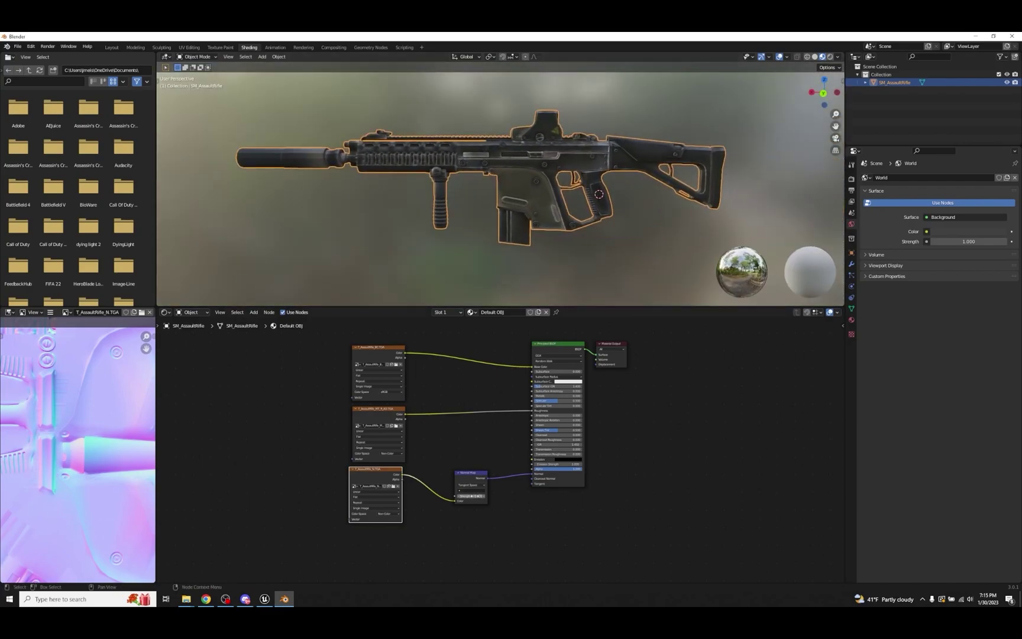
Step: Lower the Normal Map node's strength to 0 and check the effect on both sides of the rifle
scroll(503, 388, up, 1)
mouse_move(463, 508)
mouse_down()
mouse_move(435, 508)
mouse_move(521, 507)
mouse_move(436, 508)
mouse_up()
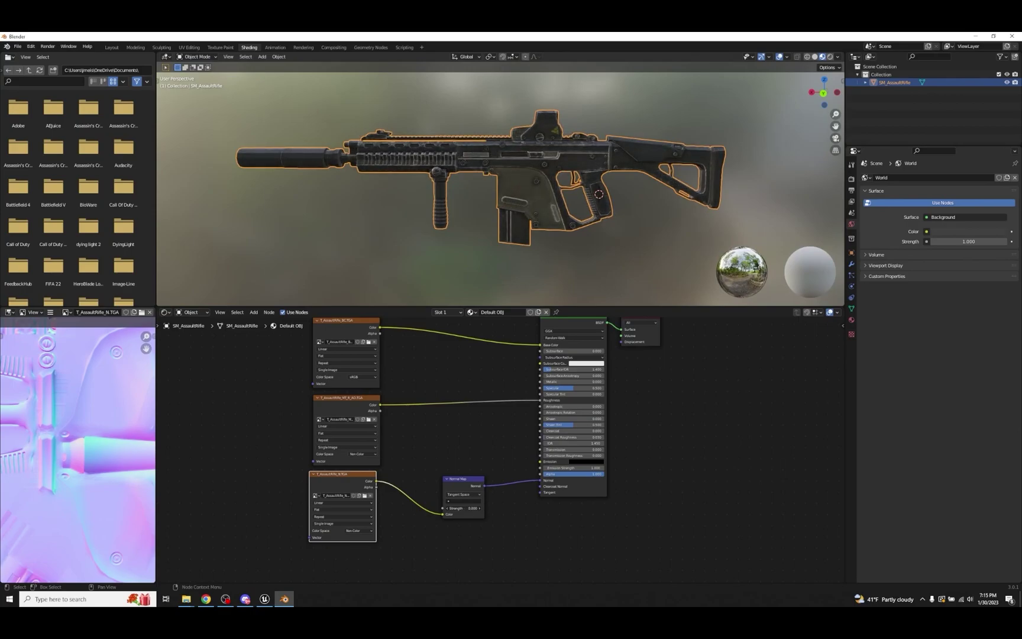
middle_drag(468, 221, 622, 217)
middle_drag(494, 258, 529, 304)
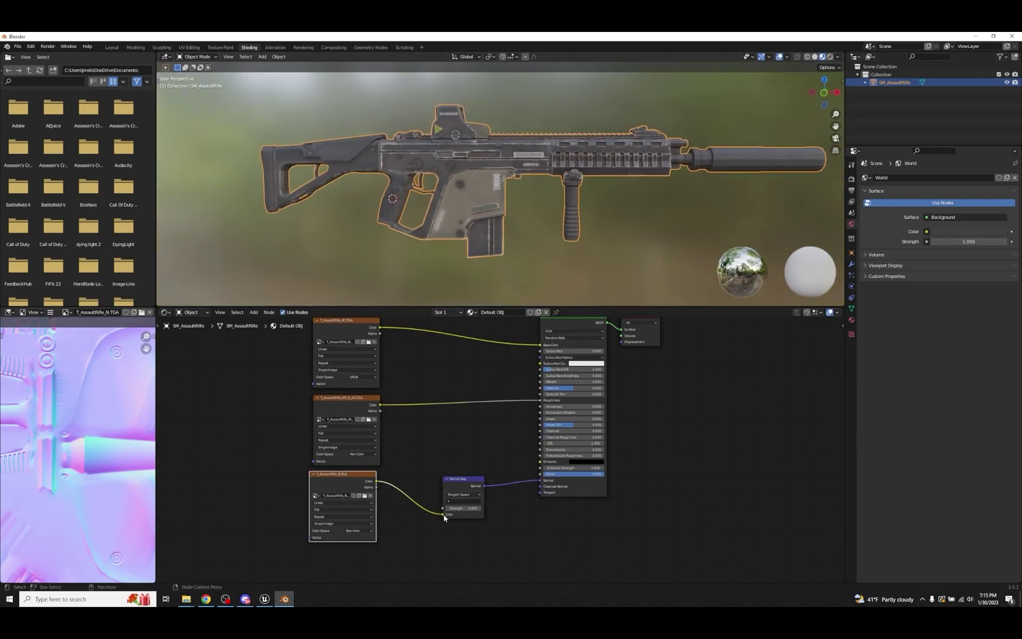
Step: Set the Normal Map node's strength to 10
mouse_move(457, 508)
mouse_down()
mouse_move(476, 508)
mouse_move(457, 508)
mouse_up()
click(461, 507)
text(10)
key(Return)
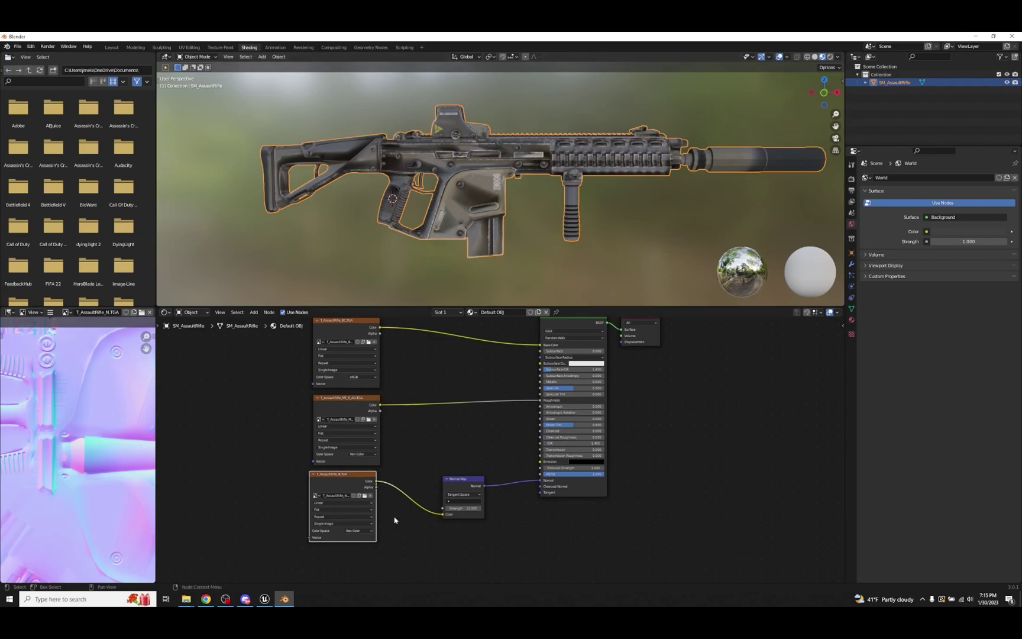
Step: Set the Normal Map node's strength to 0 and its space to Object Space
click(463, 508)
text(0)
key(Return)
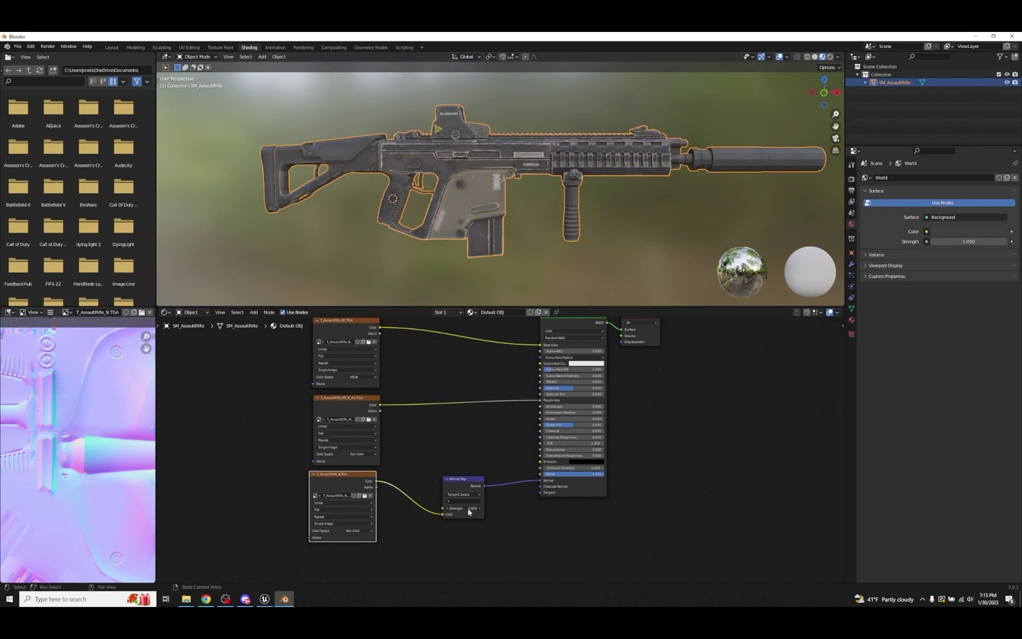
click(463, 494)
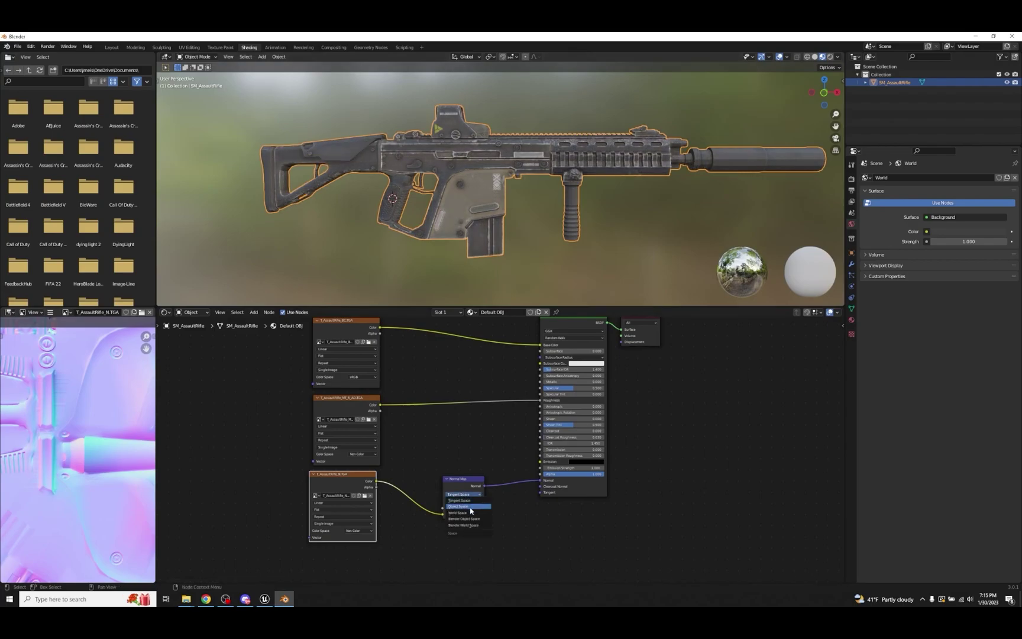
click(470, 507)
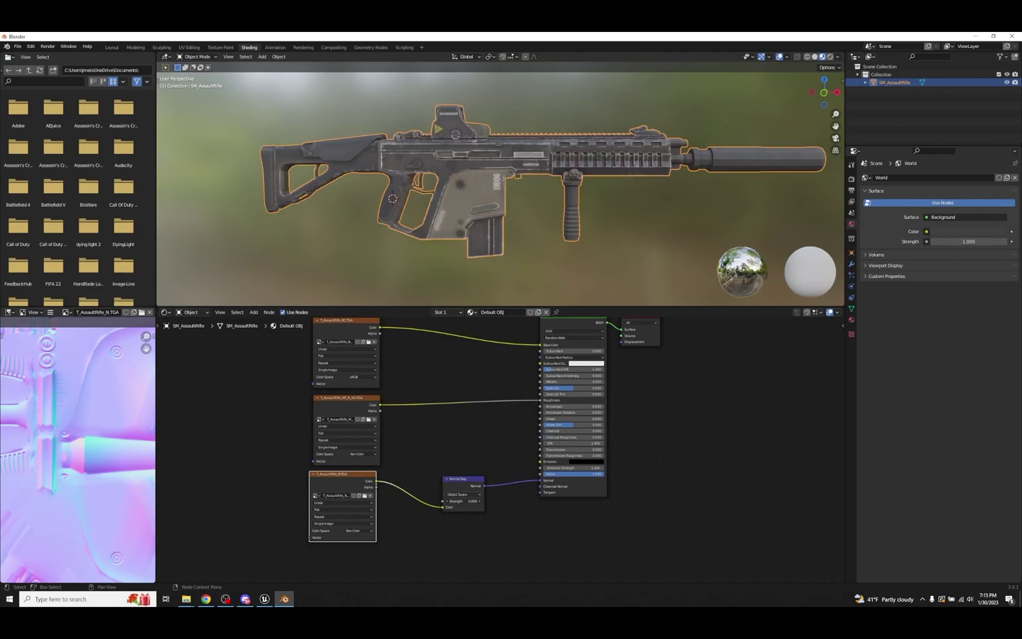
Step: Try a higher Normal Map strength in Object Space, undo it, and view the rifle's other side
drag(462, 501, 500, 501)
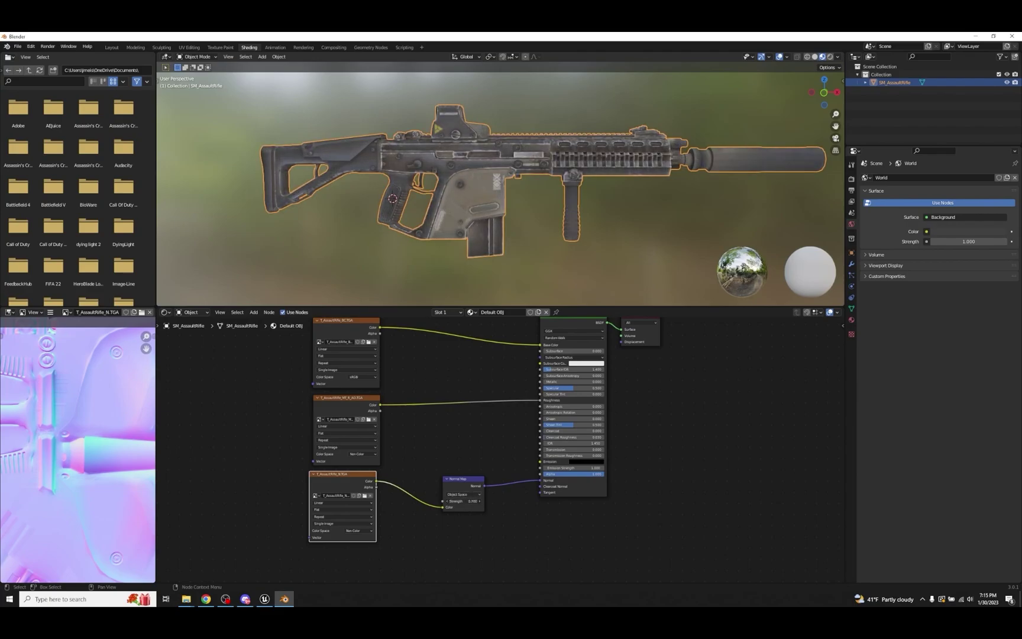
key(ctrl+z)
scroll(601, 195, down, 3)
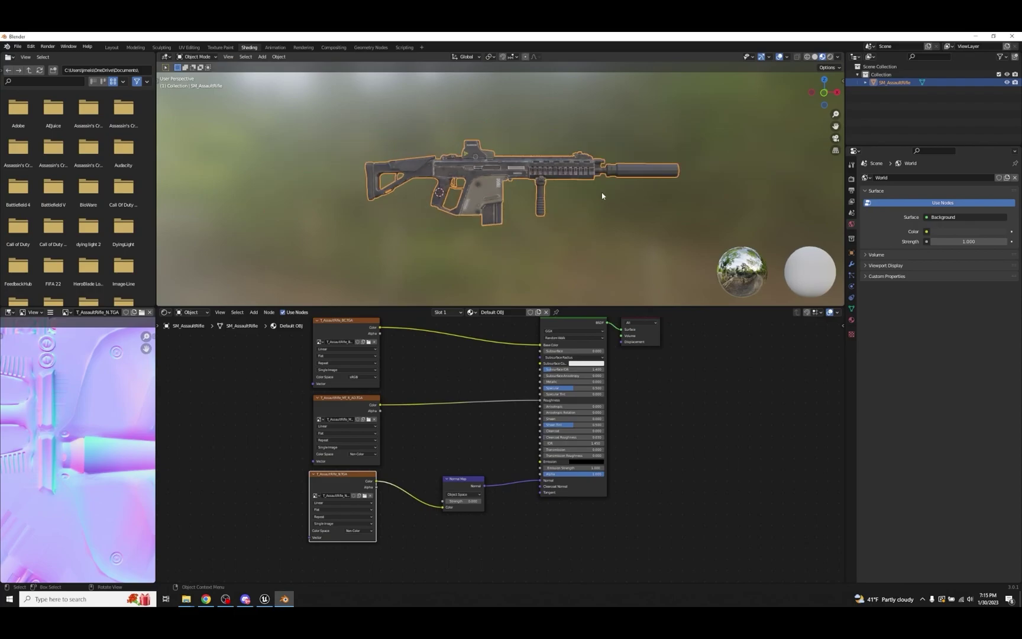
middle_drag(602, 196, 539, 195)
scroll(539, 195, up, 4)
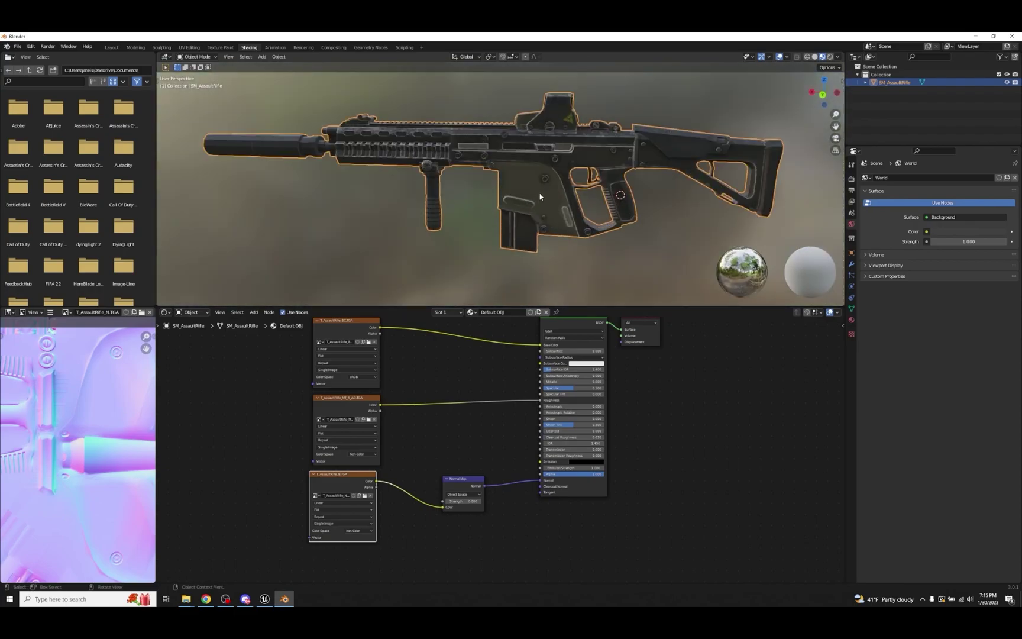
Step: Select all of the suppressor's vertices in Edit Mode with X-ray on and separate the selection into its own object
key(Tab)
shift+middle_drag(310, 145, 379, 121)
scroll(380, 121, up, 3)
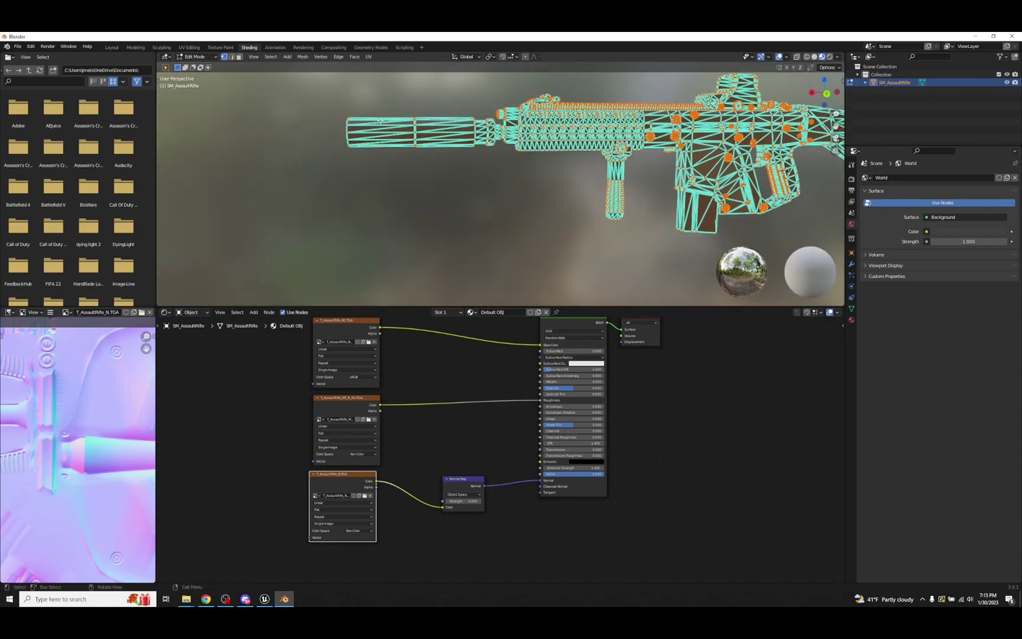
drag(328, 102, 496, 179)
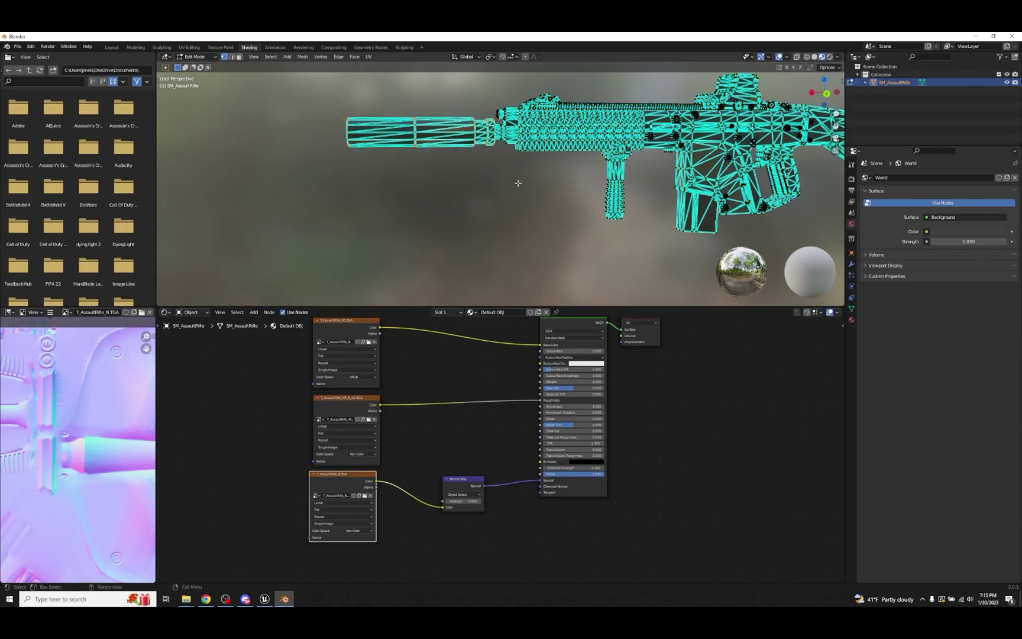
middle_drag(516, 183, 485, 185)
click(503, 190)
scroll(447, 218, up, 2)
drag(321, 150, 470, 234)
middle_drag(470, 235, 462, 237)
key(s)
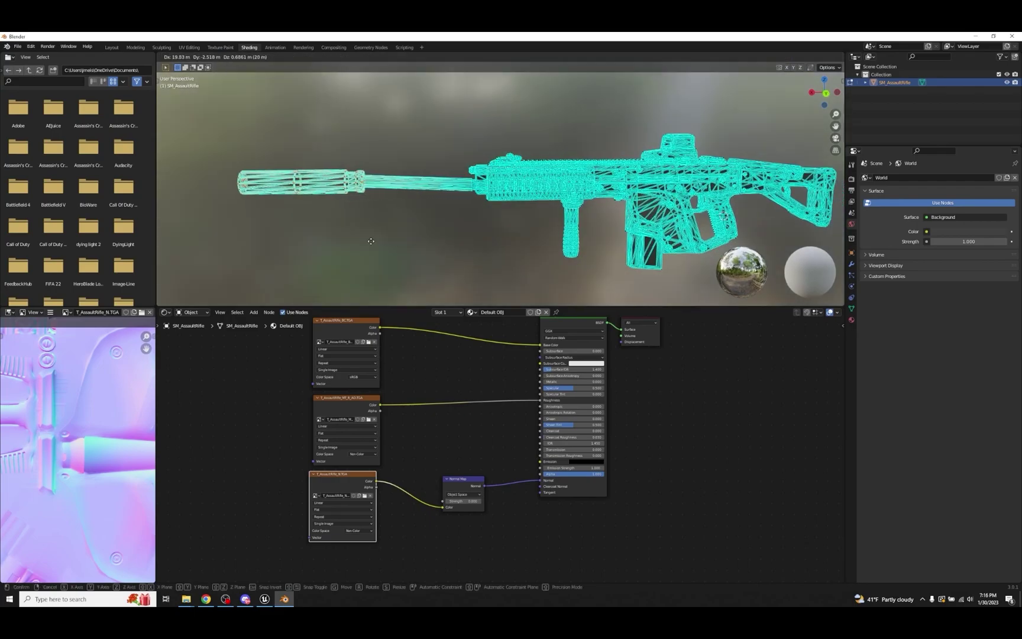
key(Escape)
key(p)
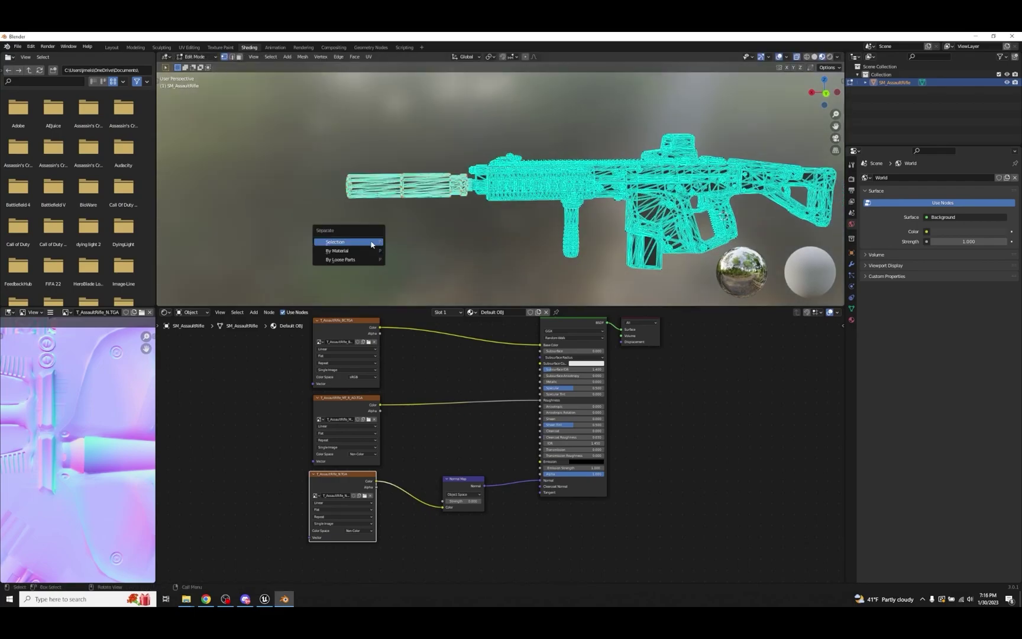
click(371, 244)
key(Tab)
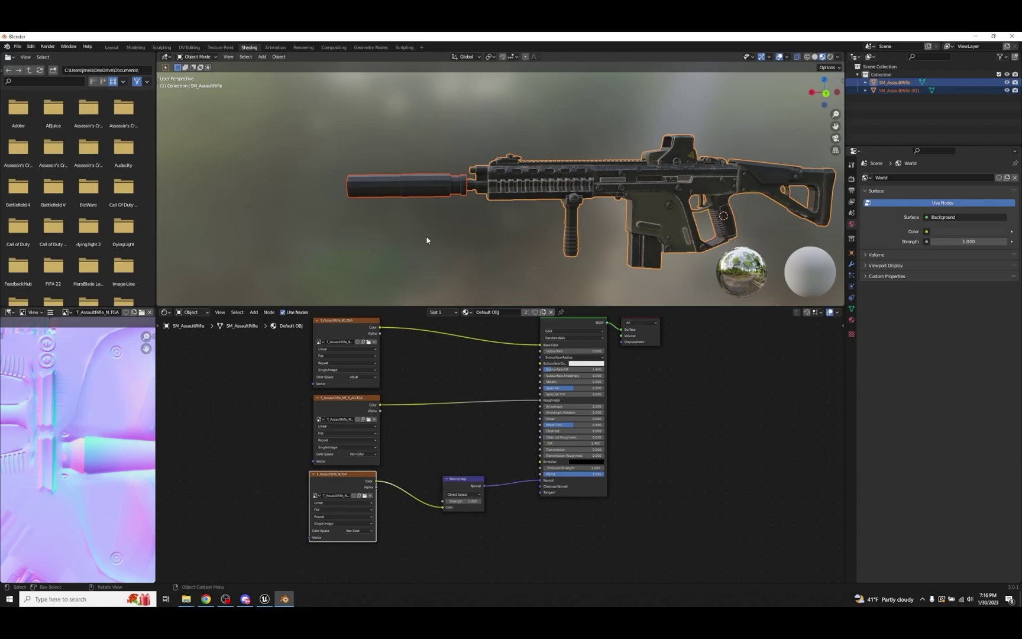
Step: Hide the separated suppressor object and view the rifle without it
click(411, 187)
middle_drag(402, 186, 566, 186)
scroll(486, 215, down, 3)
scroll(502, 216, up, 5)
scroll(566, 186, down, 2)
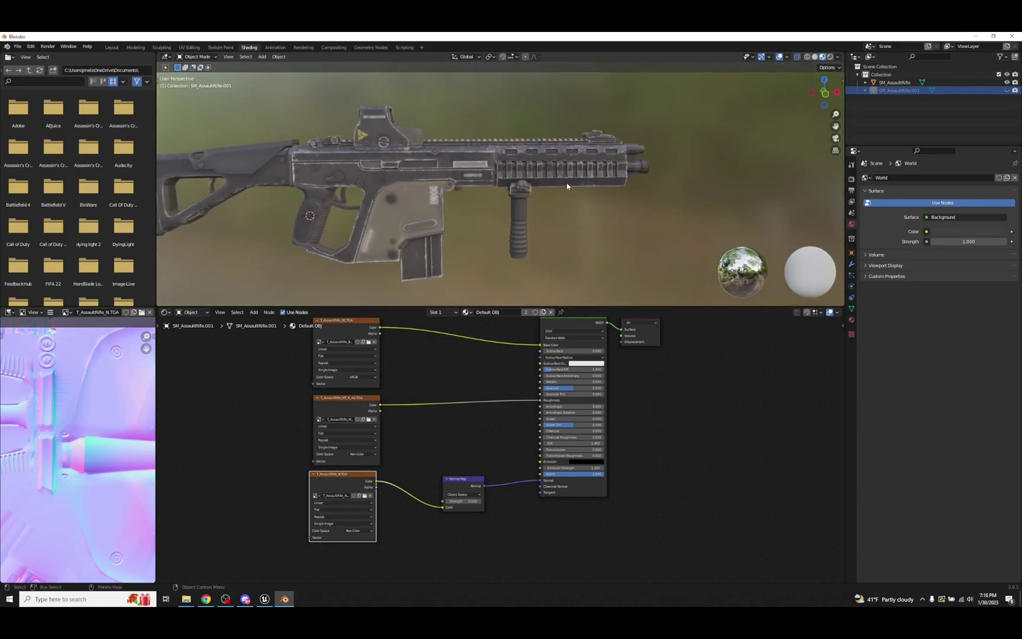
scroll(566, 185, down, 2)
scroll(567, 185, down, 1)
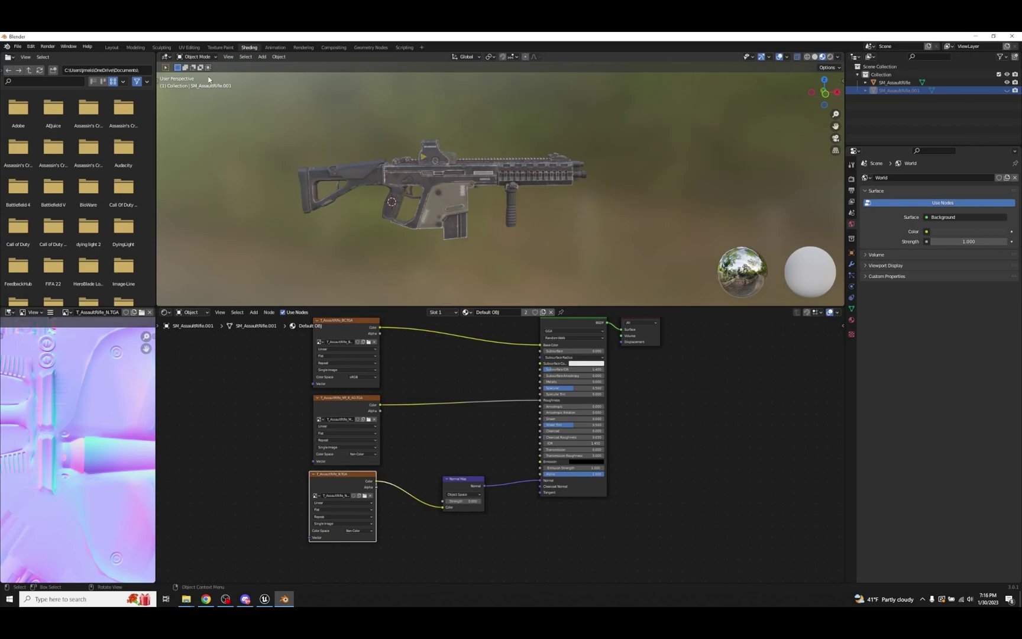
Step: Start an FBX export with Path Mode set to Copy and Embed Textures enabled
click(19, 51)
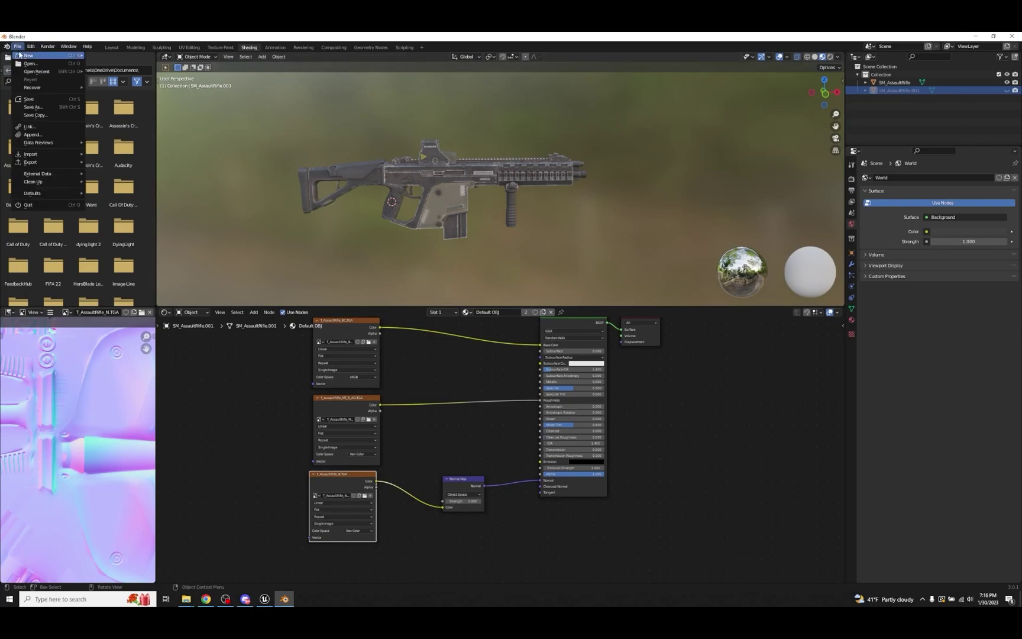
mouse_move(49, 165)
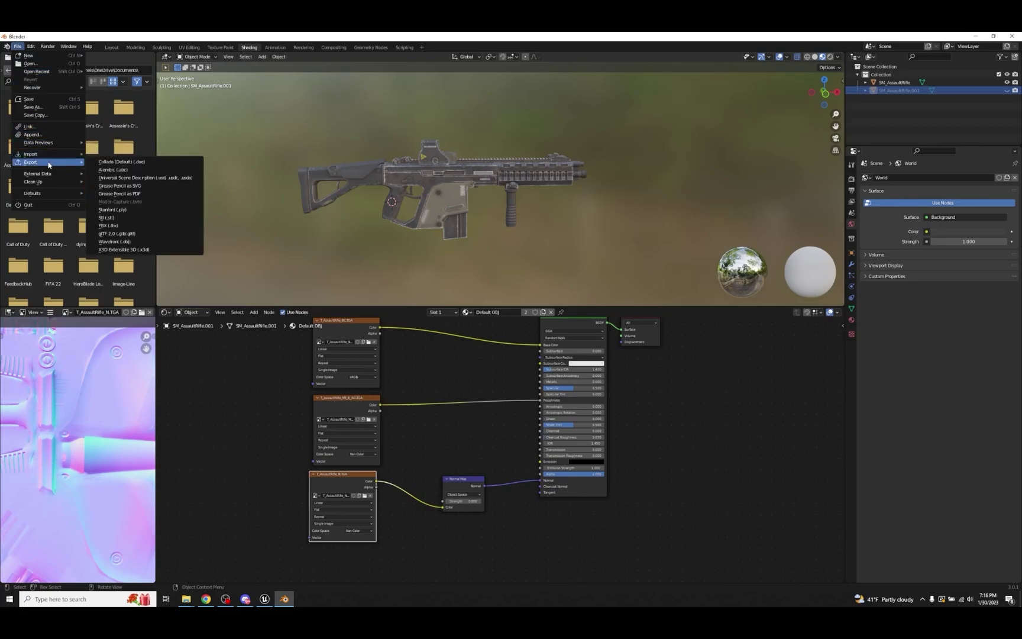
click(121, 226)
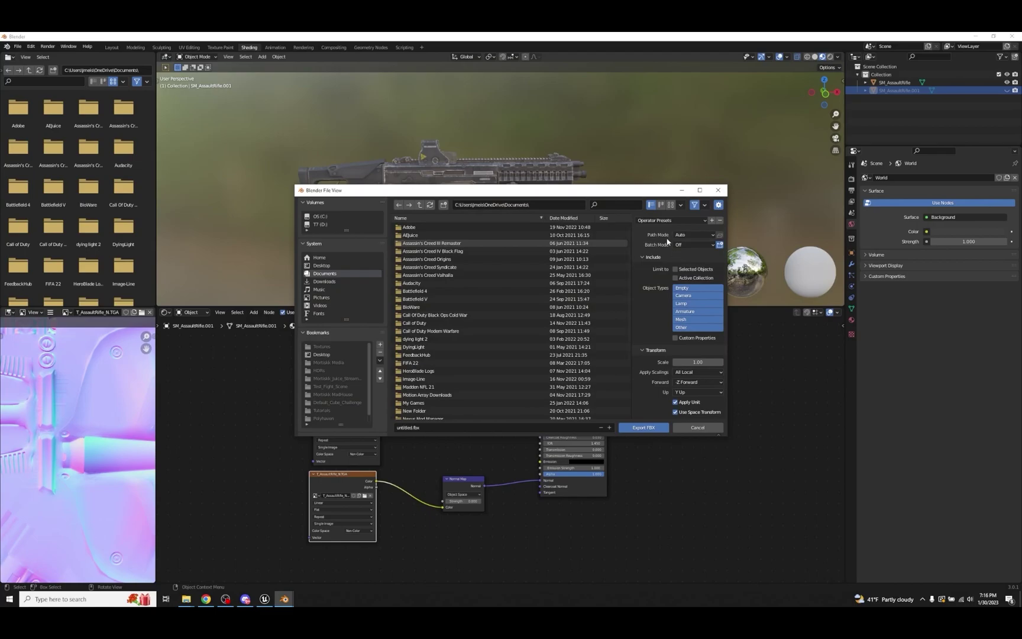
click(687, 245)
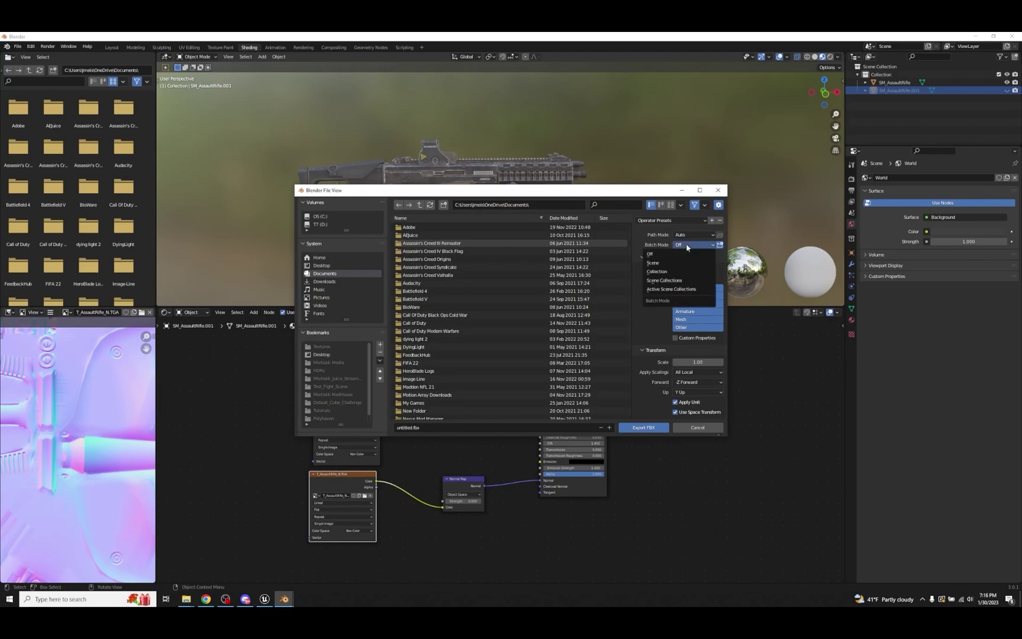
click(719, 246)
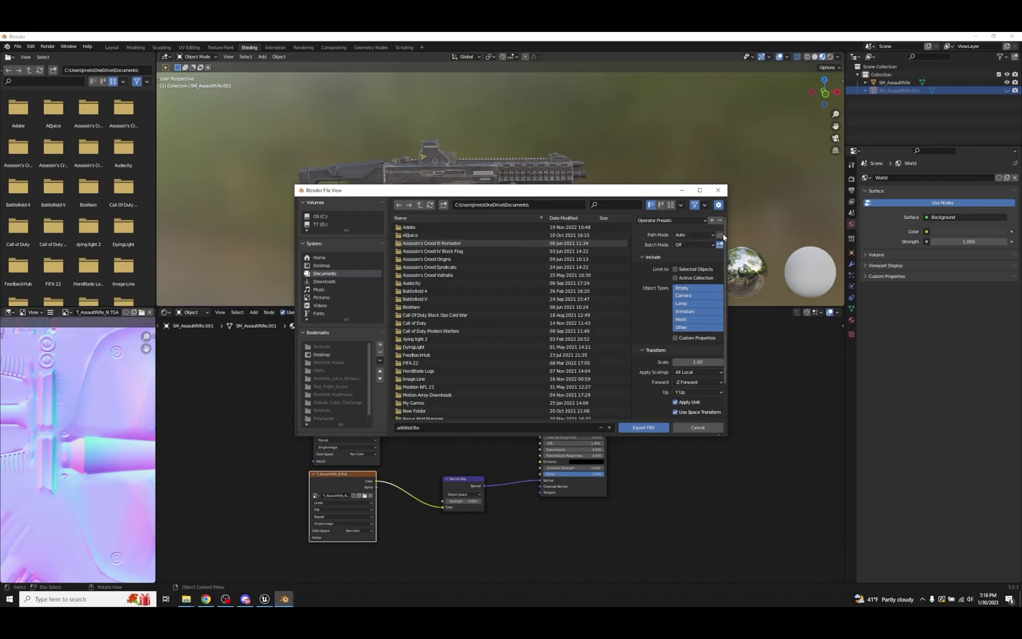
click(699, 236)
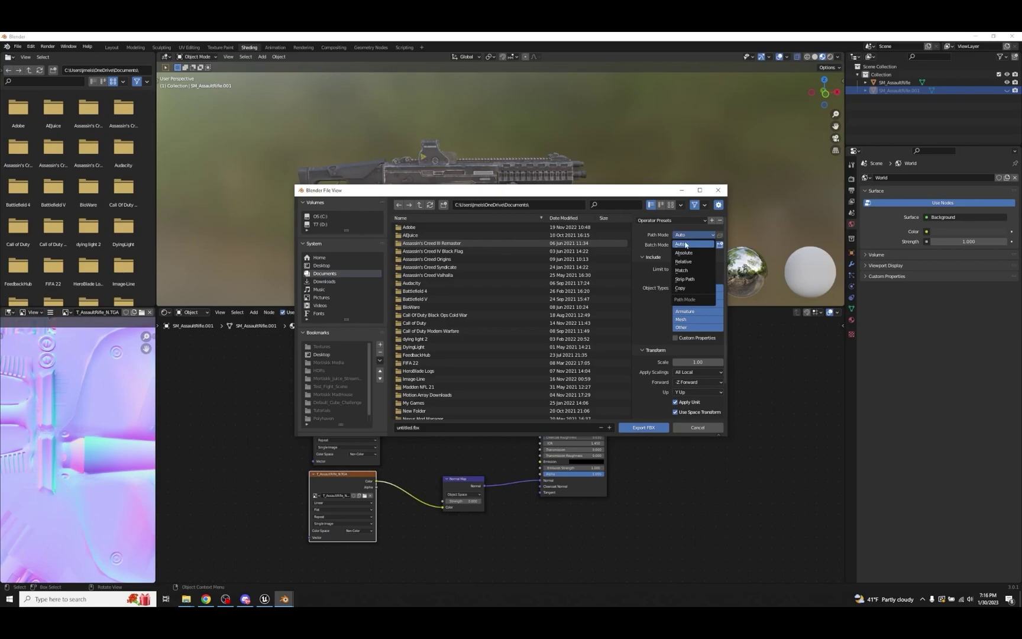
click(681, 287)
click(720, 234)
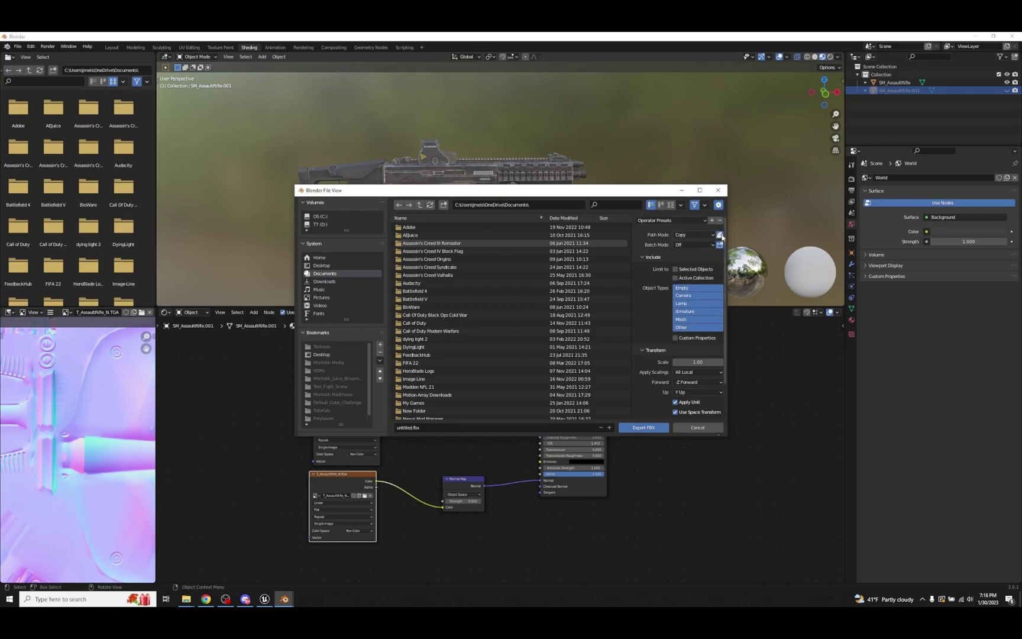
click(687, 237)
click(687, 238)
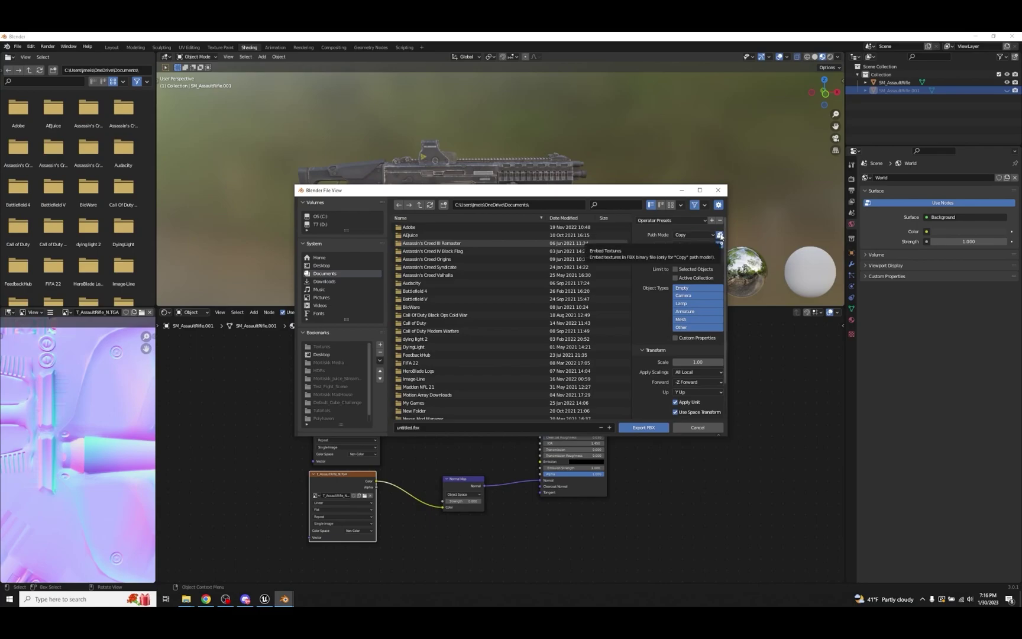
Step: Set the FBX export's geometry smoothing to Face, expand the armature options and turn off Bake Animation
drag(623, 196, 613, 226)
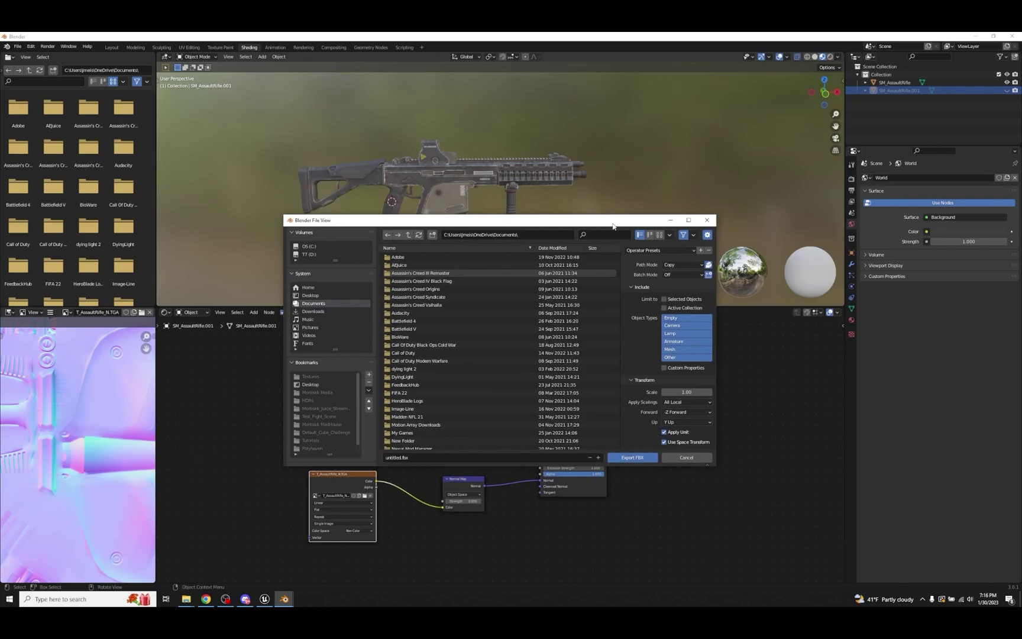
scroll(635, 325, down, 3)
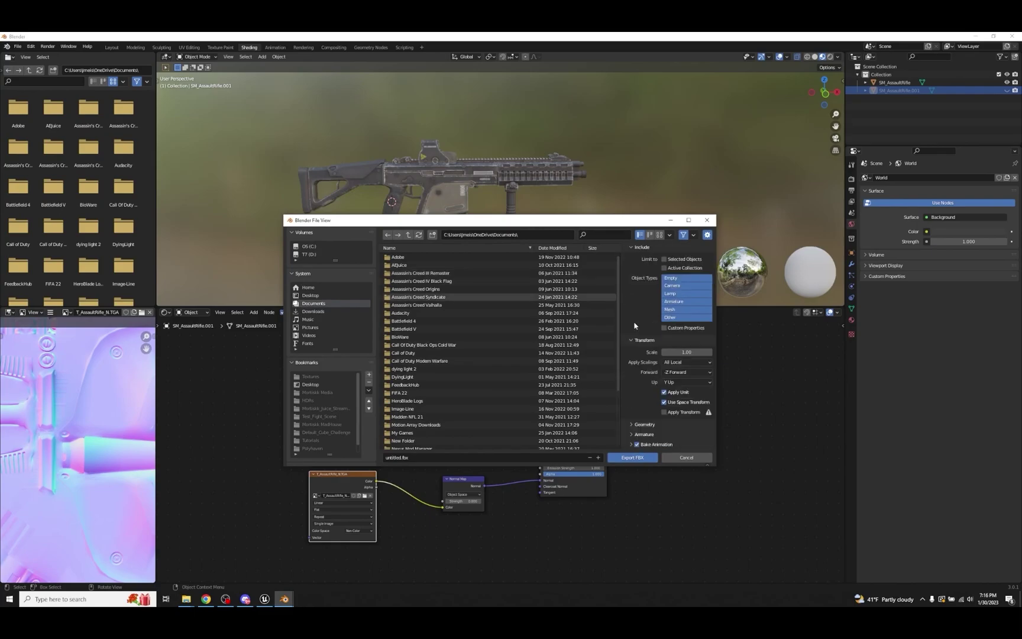
click(635, 423)
scroll(650, 408, down, 3)
click(686, 388)
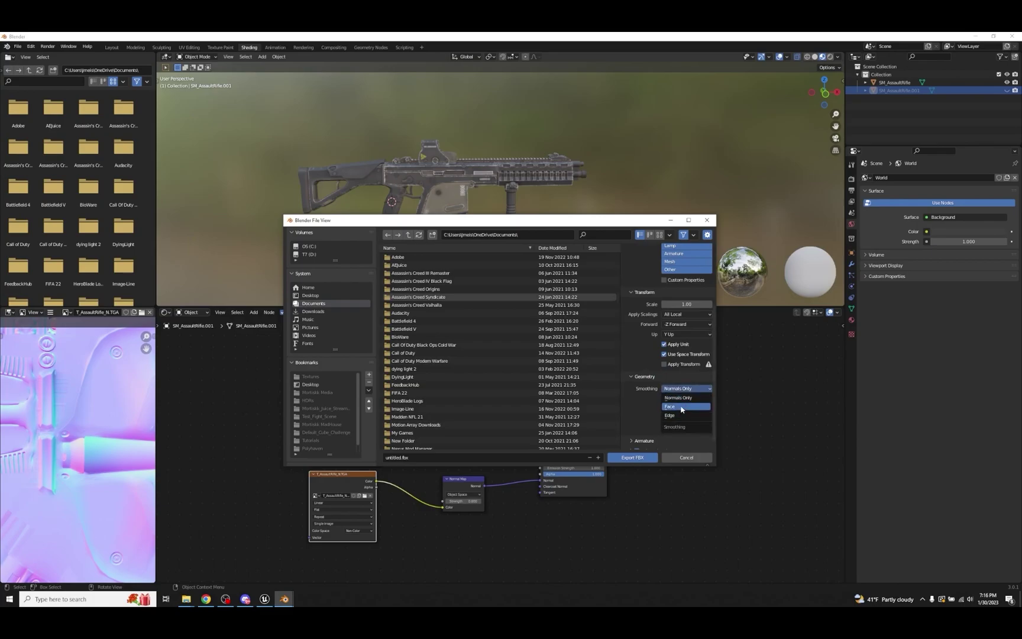
click(681, 407)
click(631, 435)
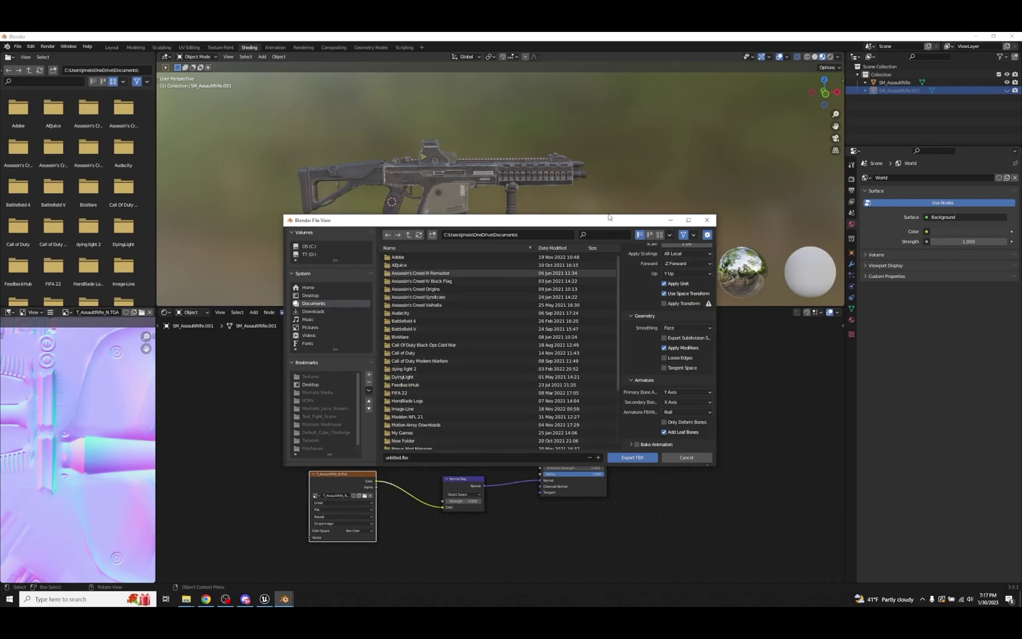
Step: Move the export dialog off the model and examine the rifle body's mesh in Edit Mode and its surface in Object Mode
drag(609, 219, 564, 345)
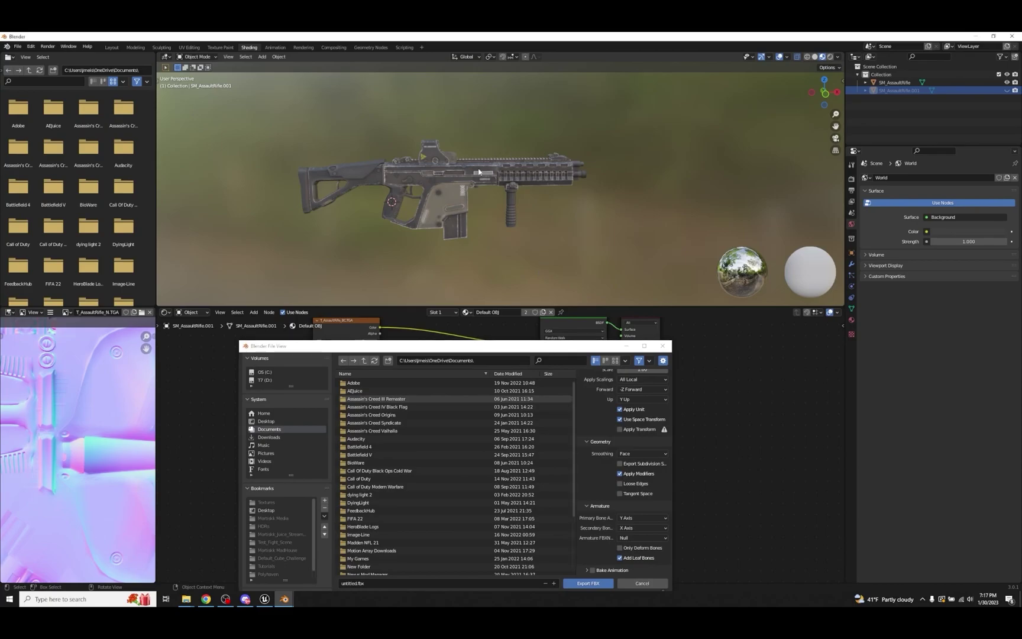
click(412, 164)
key(Tab)
scroll(412, 164, up, 6)
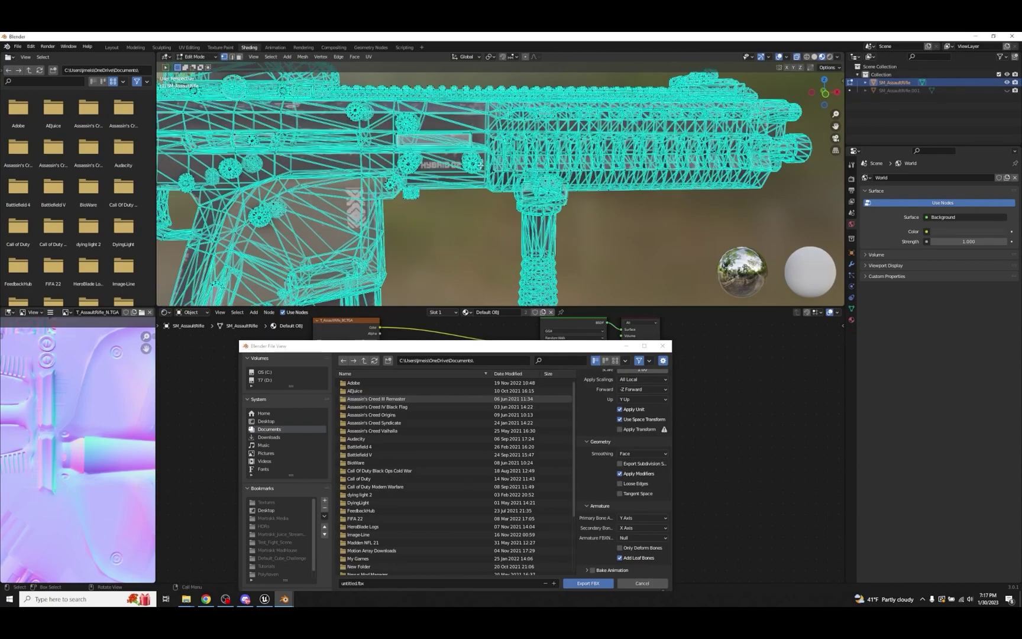
middle_drag(479, 165, 541, 197)
scroll(426, 177, down, 5)
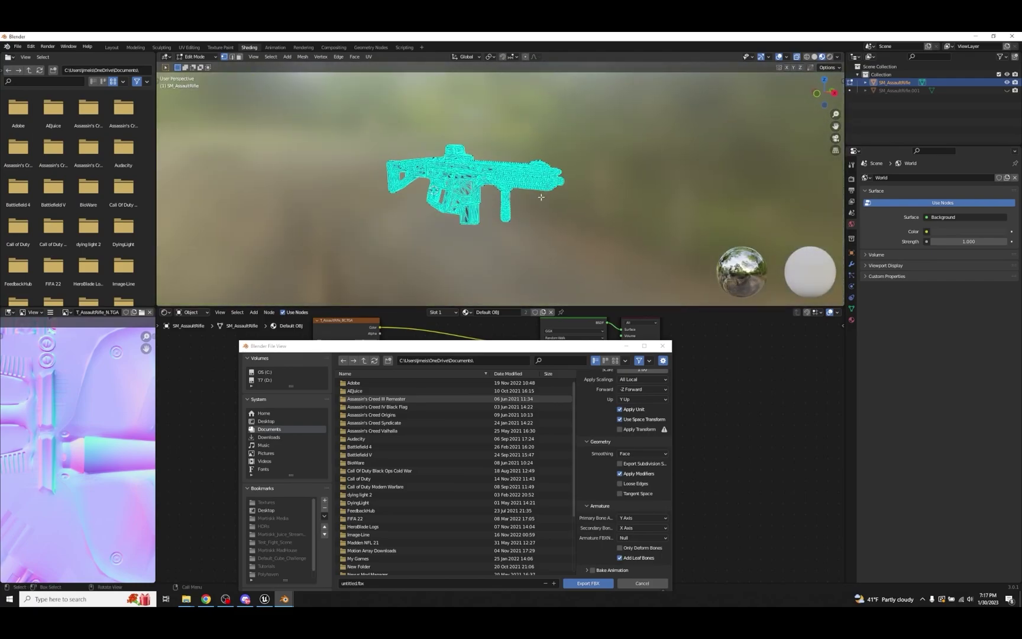
scroll(541, 197, up, 6)
key(Tab)
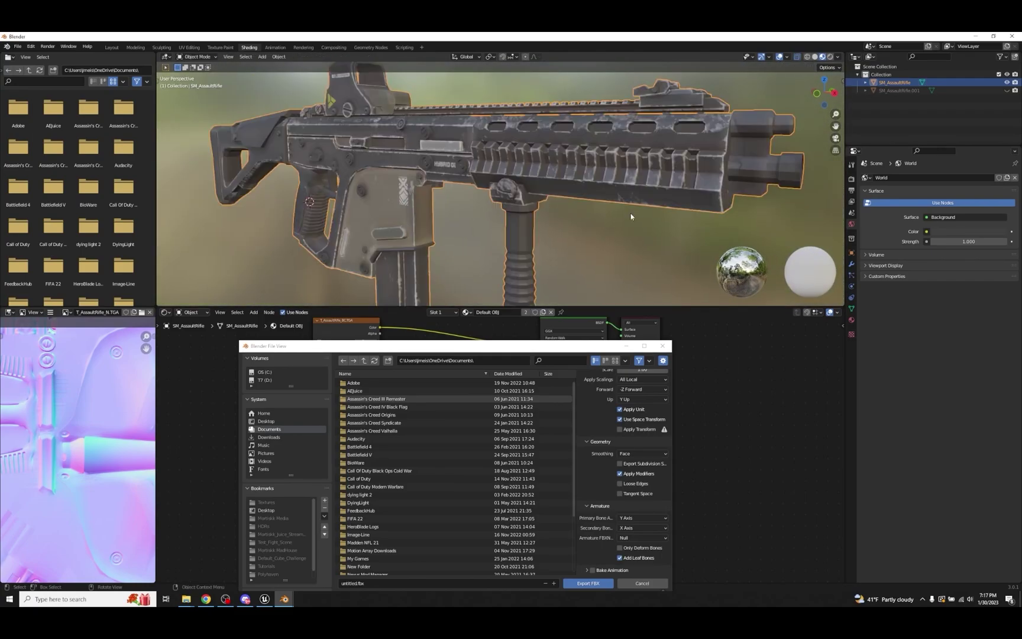
Step: Examine the textured rifle body from both sides, including close views of the muzzle, handguard and receiver
scroll(514, 160, down, 3)
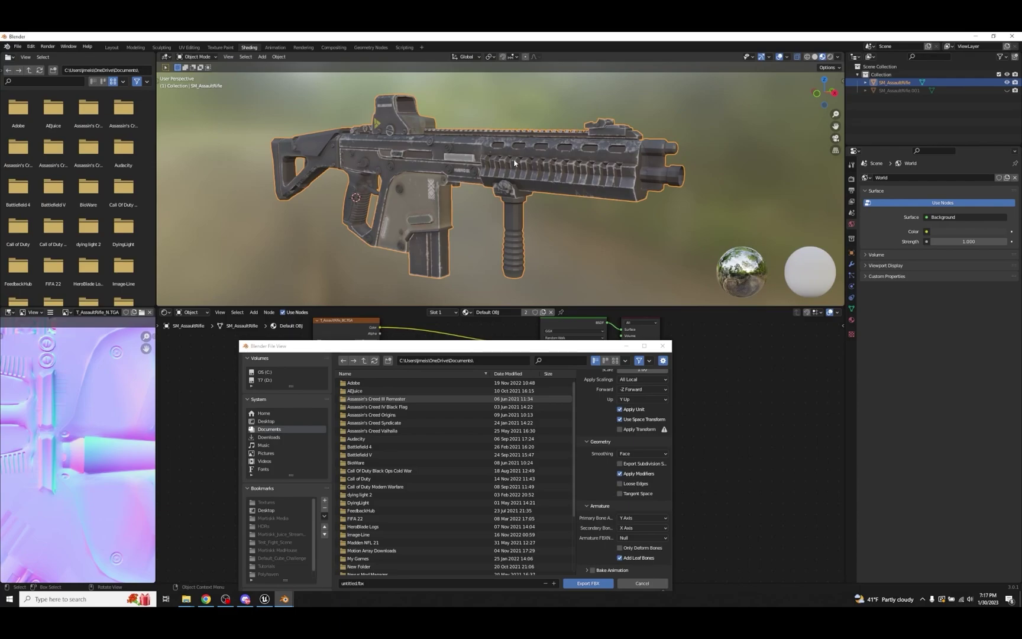
middle_drag(500, 155, 675, 174)
scroll(674, 175, down, 3)
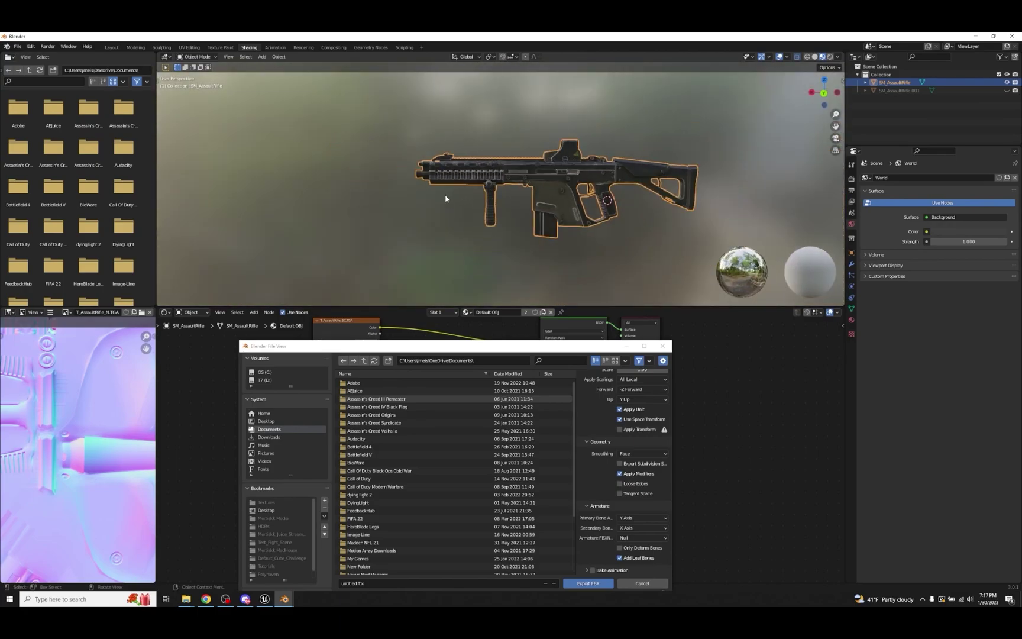
scroll(441, 199, up, 4)
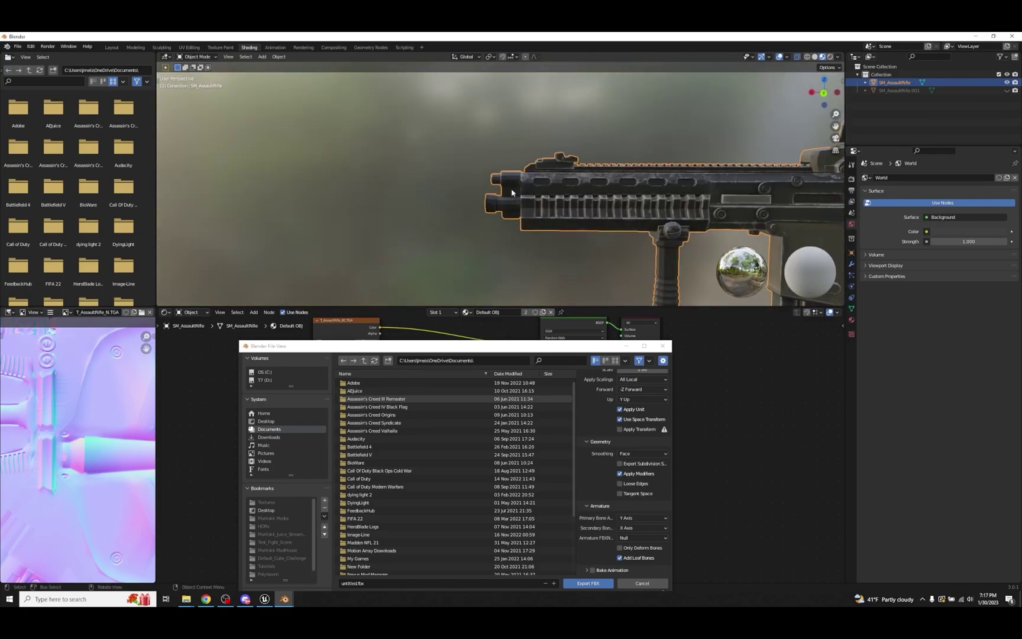
middle_drag(440, 200, 627, 183)
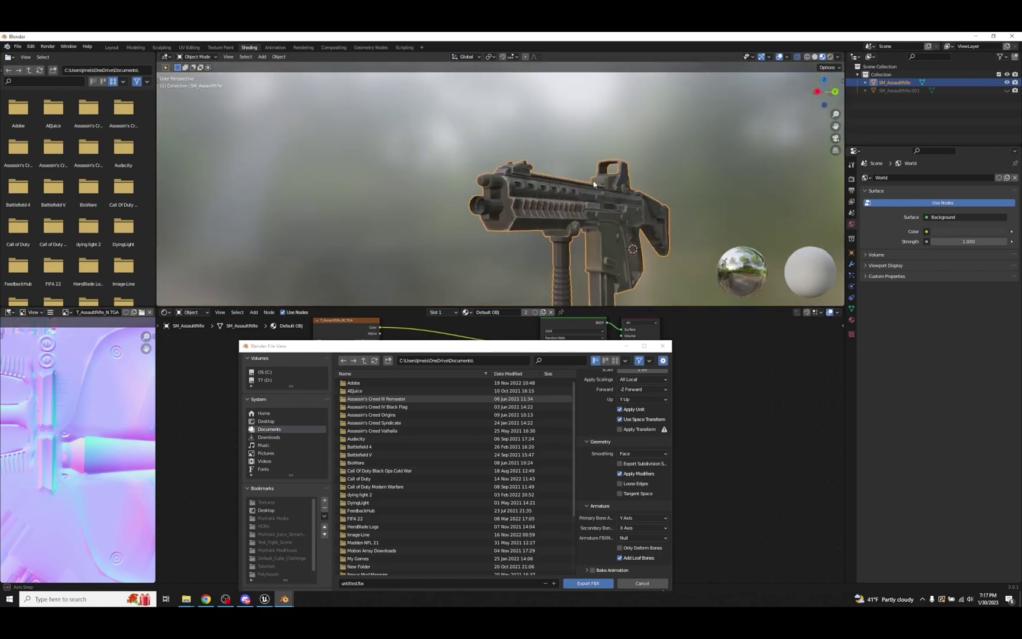
scroll(549, 189, up, 3)
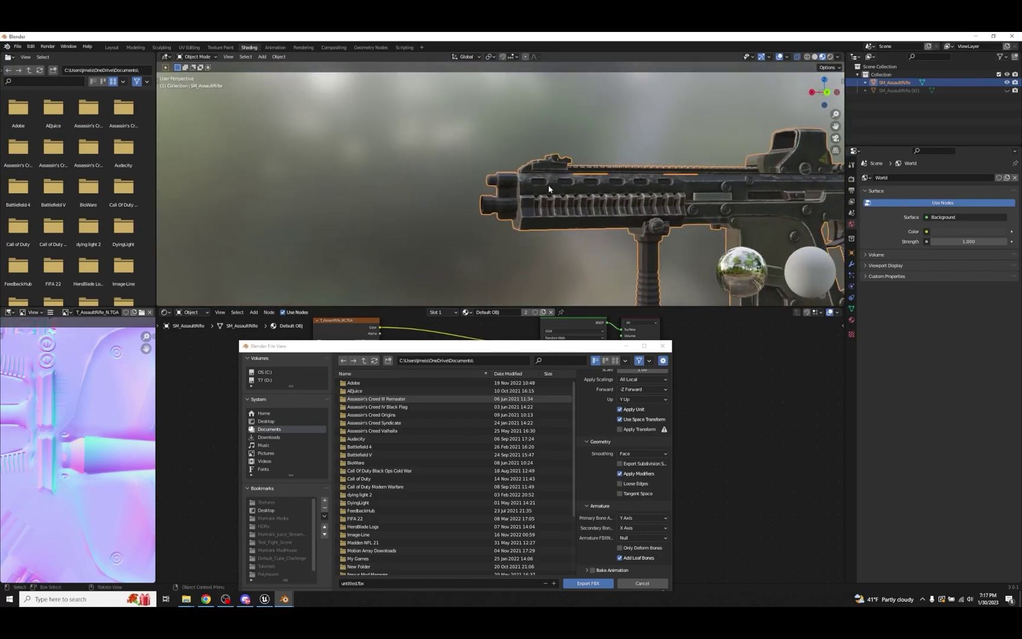
scroll(549, 189, down, 3)
shift+middle_drag(548, 189, 485, 191)
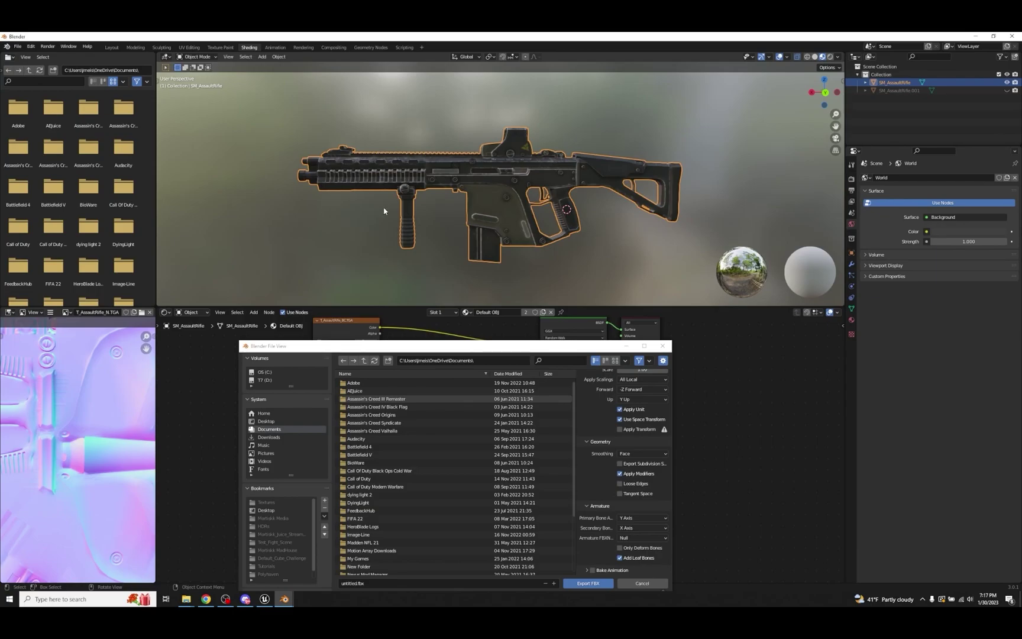
scroll(388, 205, up, 3)
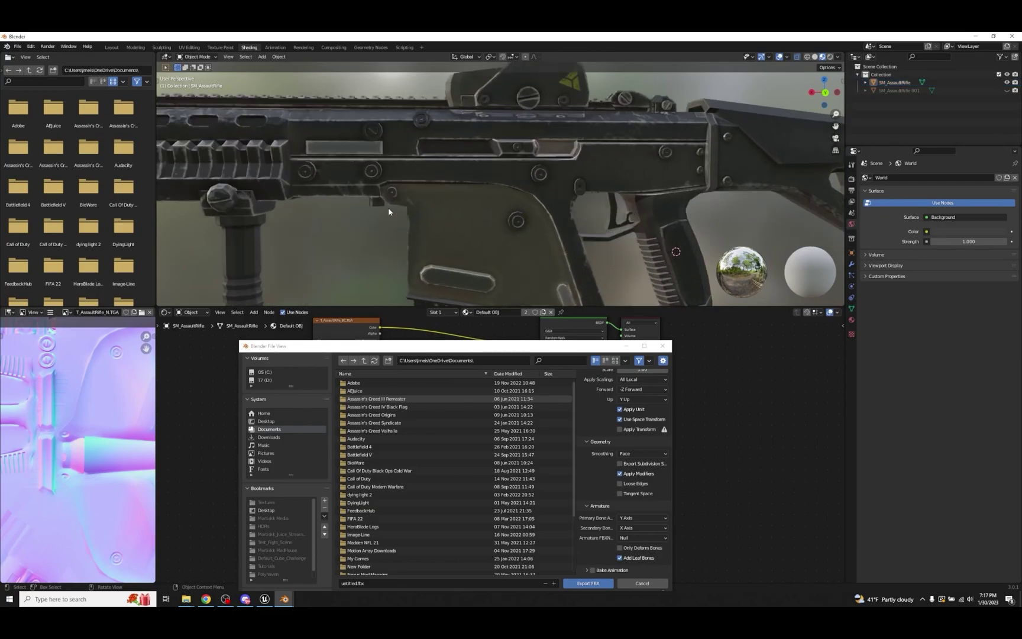
scroll(388, 205, down, 2)
middle_drag(388, 205, 352, 155)
middle_drag(297, 114, 490, 186)
scroll(490, 186, down, 5)
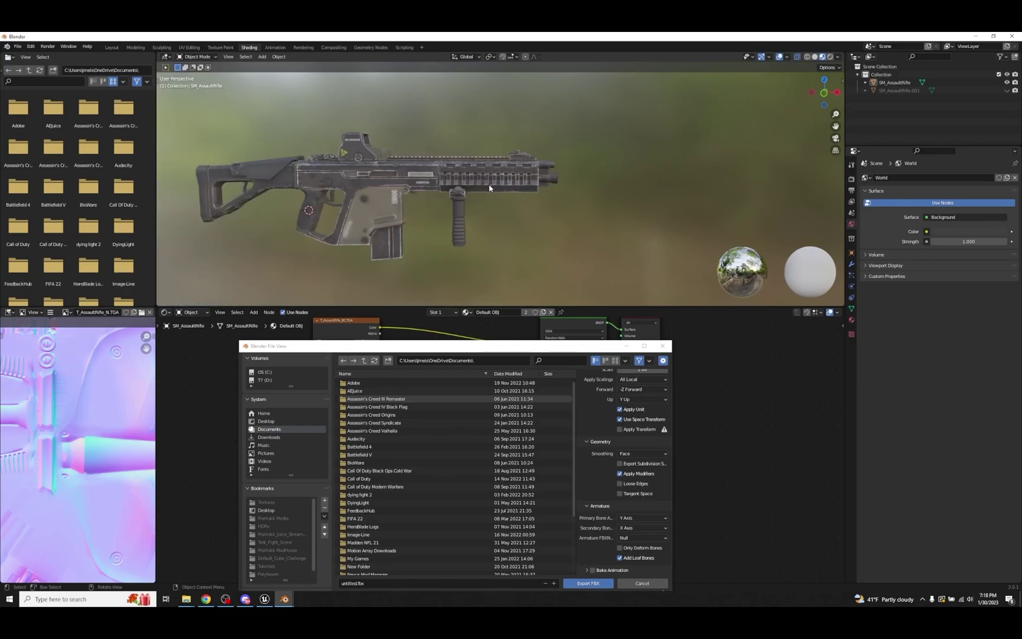
Step: Cancel the FBX export and inspect the rifle material's base color, MT_R_AO and normal texture nodes one by one
key(Escape)
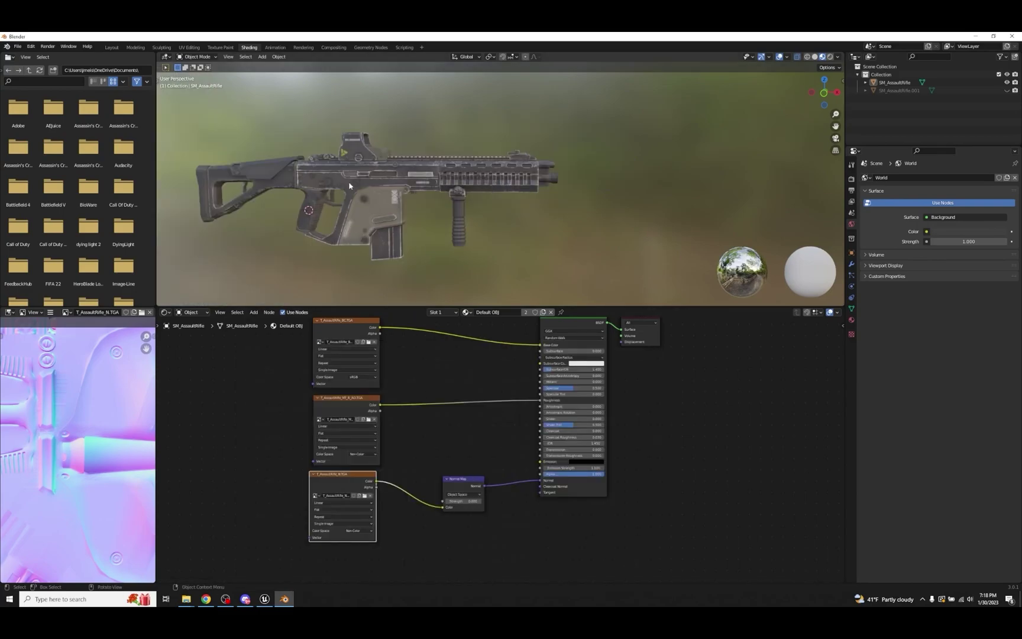
middle_drag(408, 189, 433, 191)
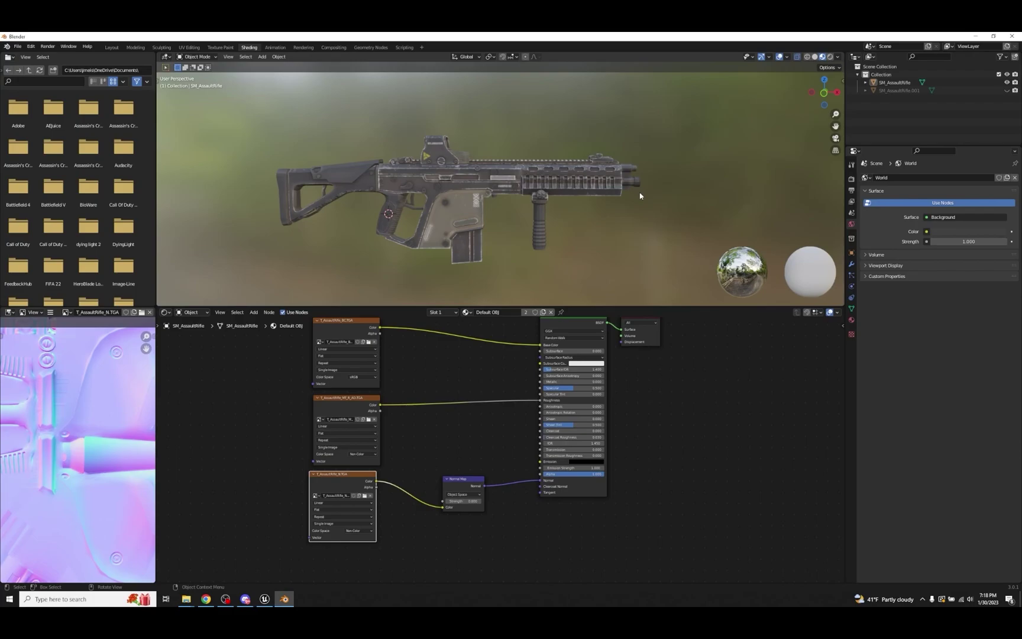
click(343, 331)
click(343, 400)
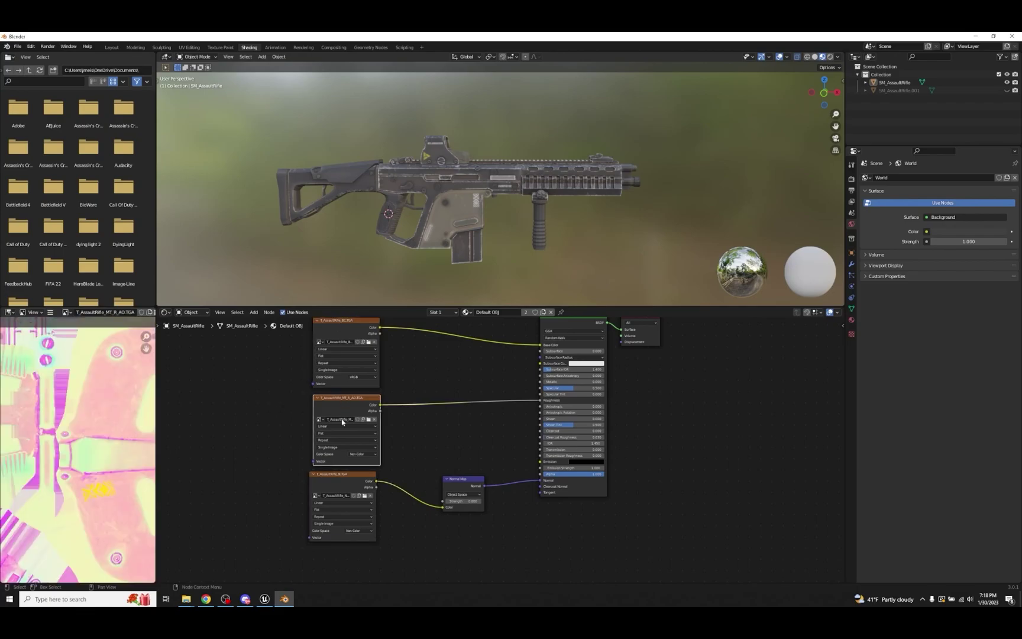
click(337, 479)
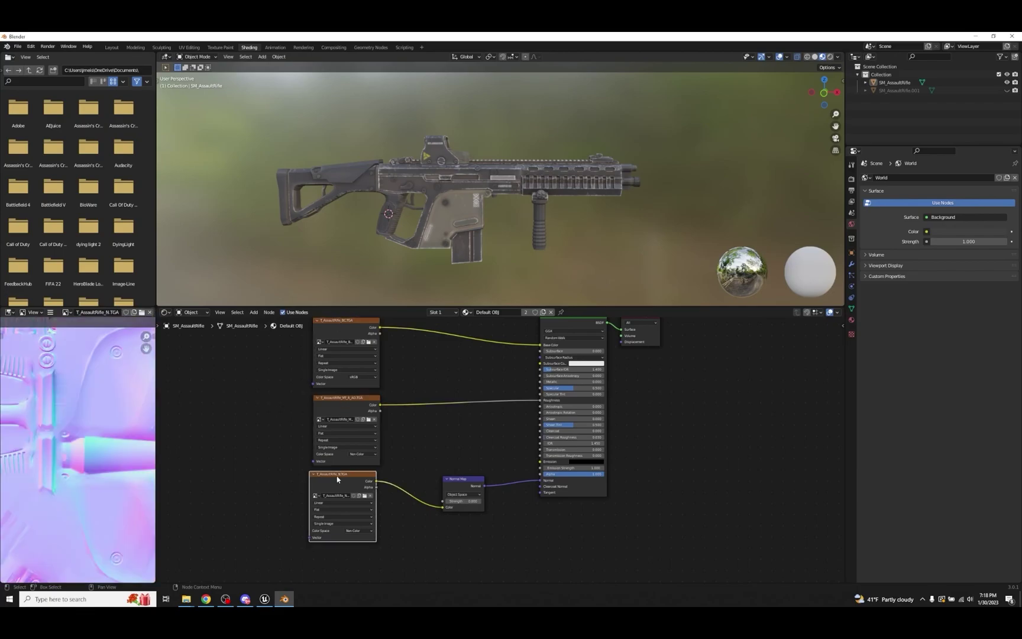